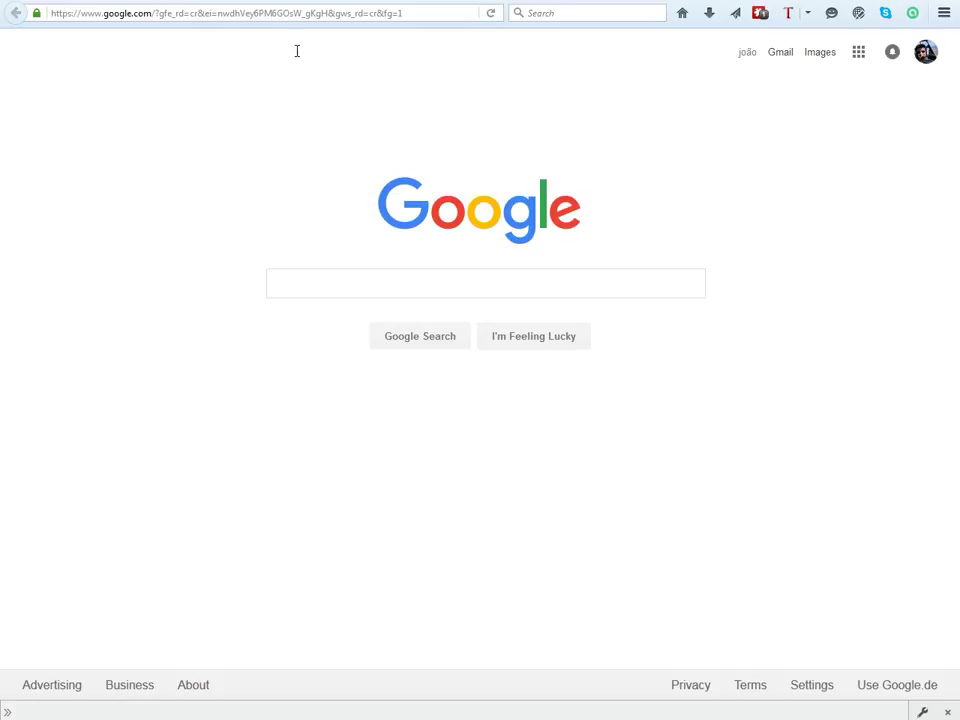
left_click_drag(433, 15, 29, 25)
type("www")
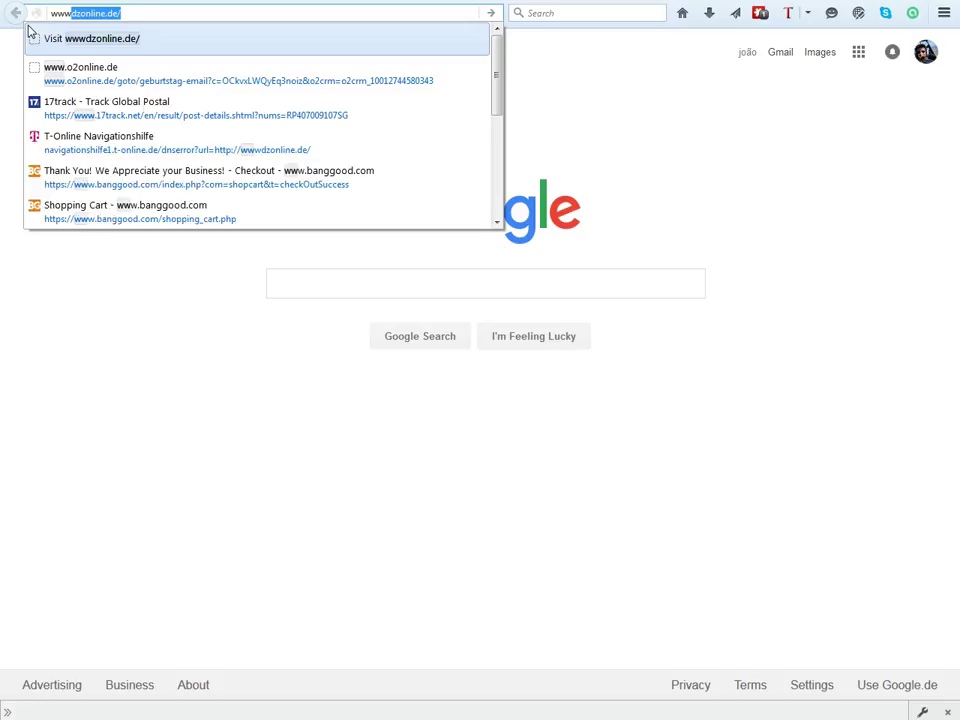
type(".")
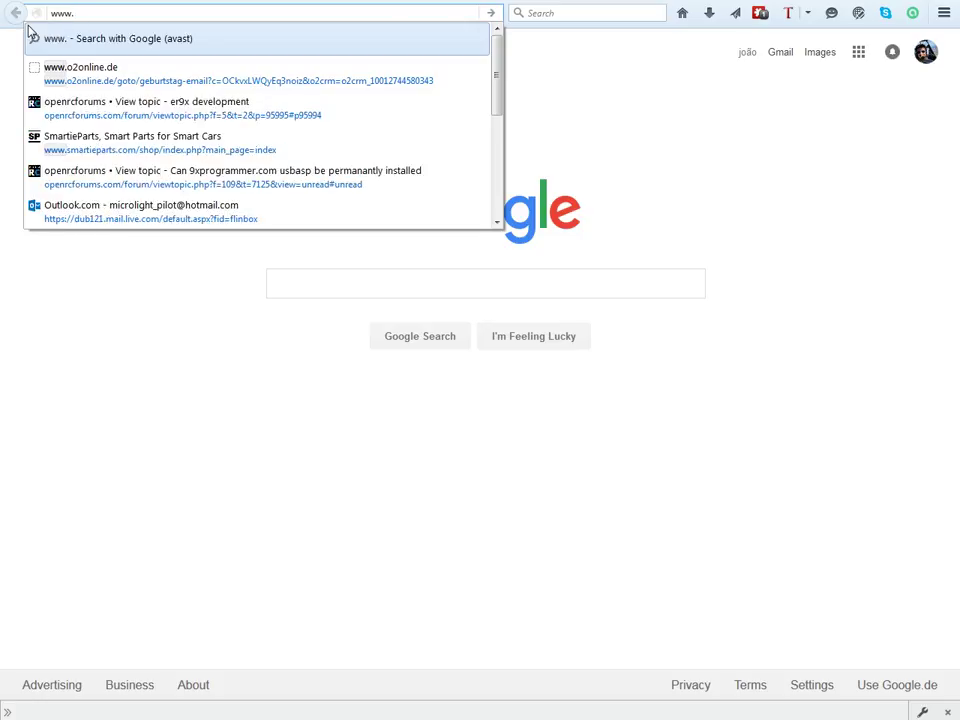
type("er9x")
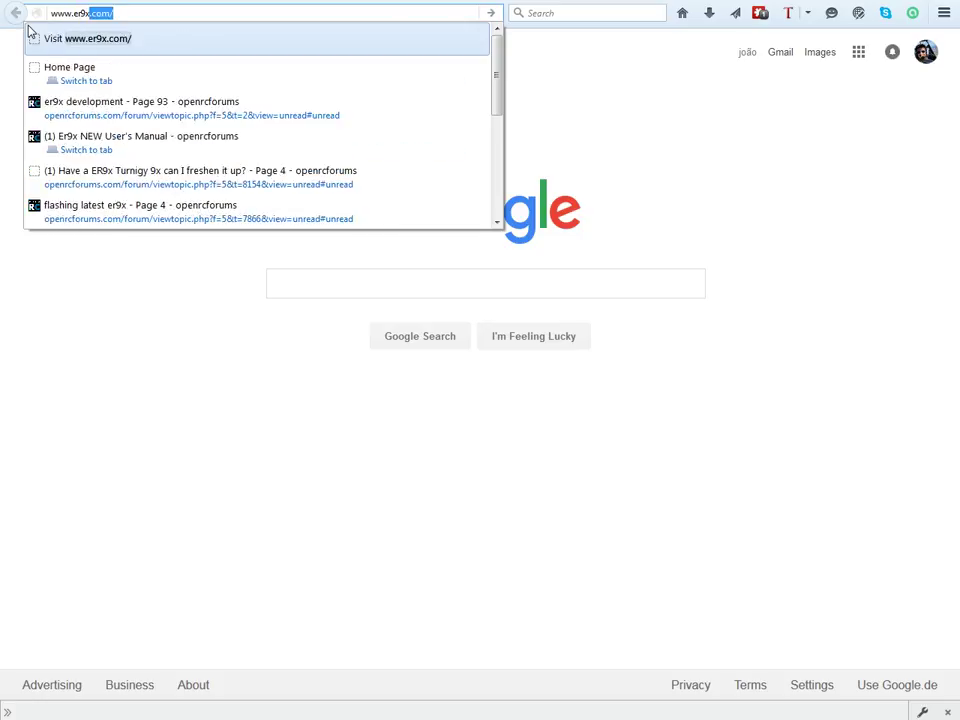
type(".com/")
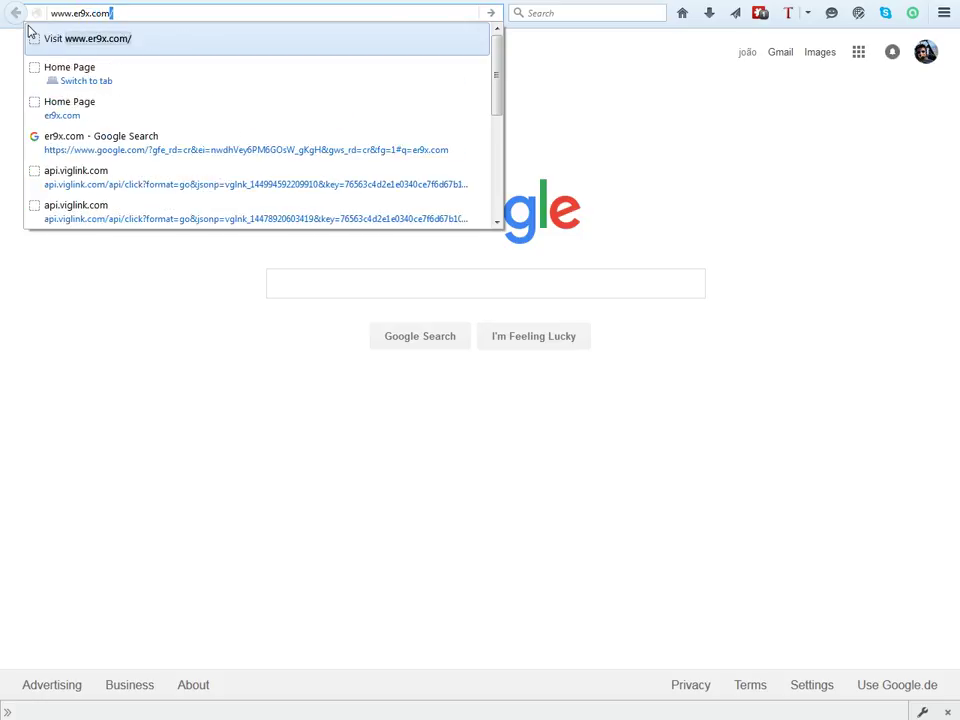
key("Return")
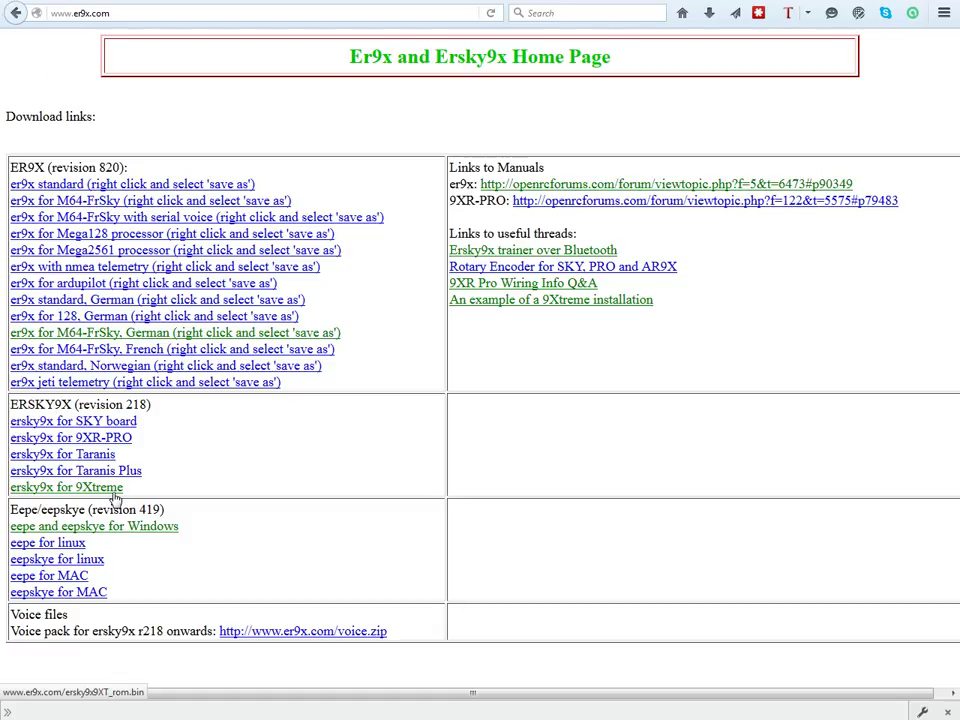
Step: Switch to the Ersky9x Test Versions thread on openrcforums and find the ersky9xProvR219c.zip attachment in its first post
mouse_move(255, 697)
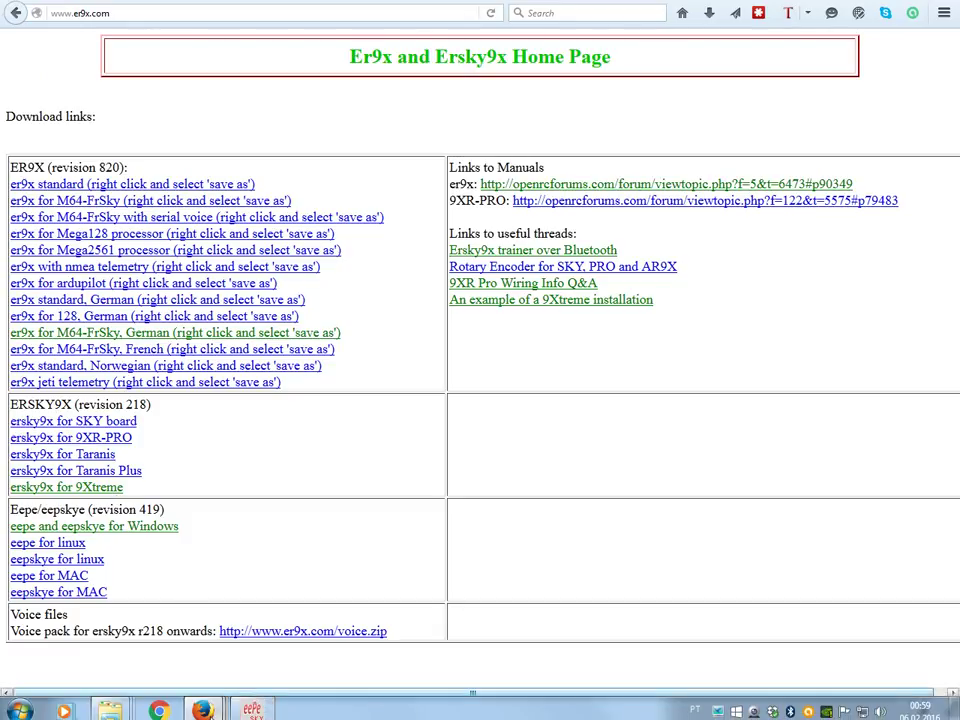
mouse_move(202, 709)
left_click(403, 647)
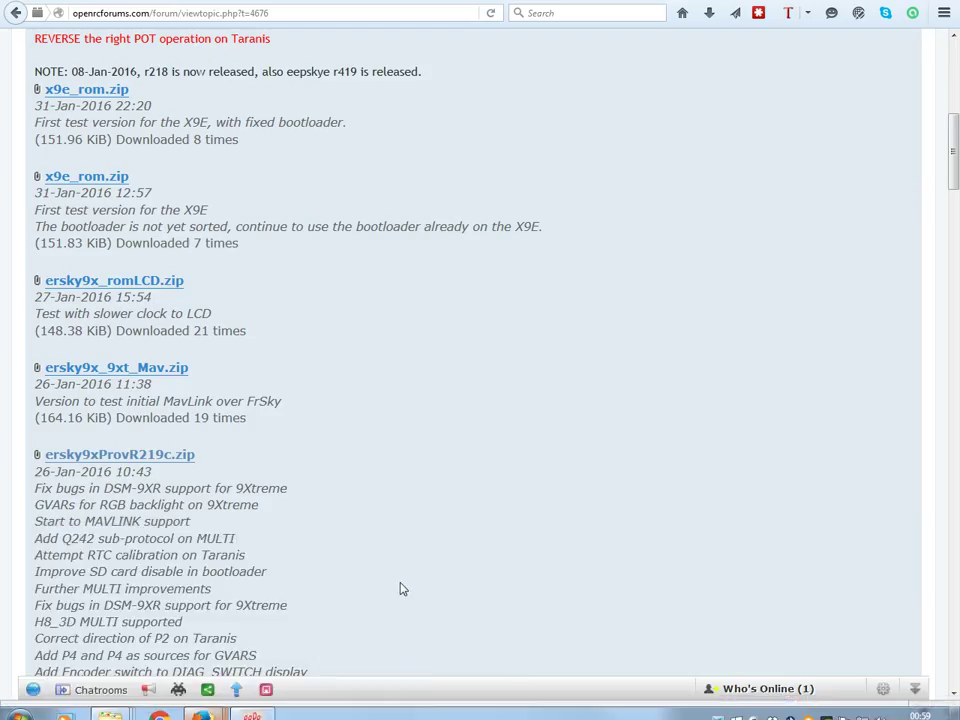
scroll(403, 439, "up", 5)
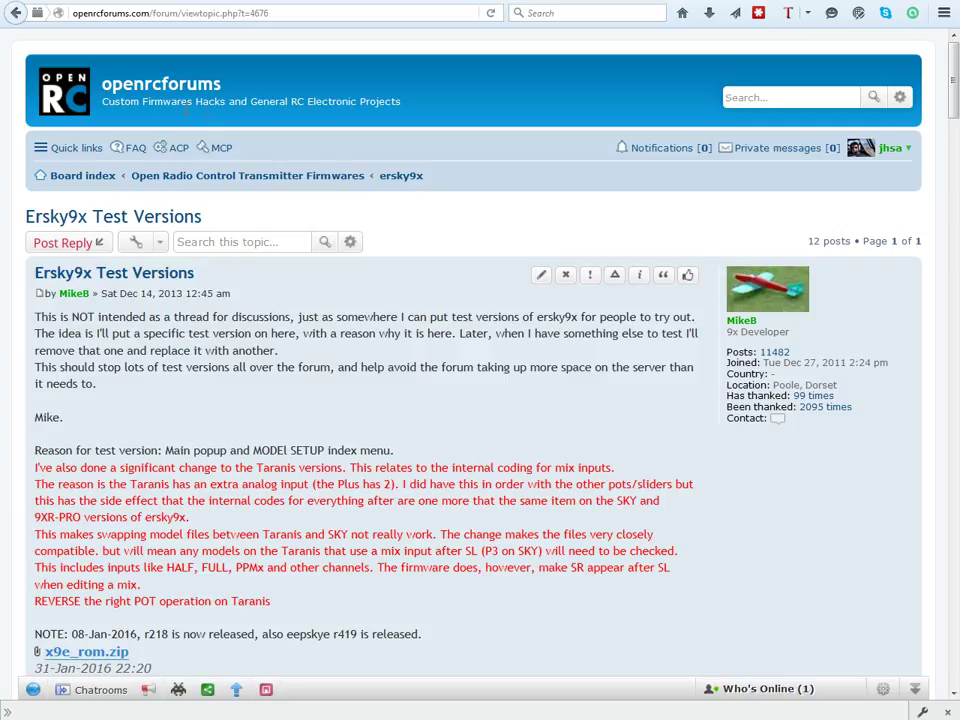
scroll(231, 208, "down", 2)
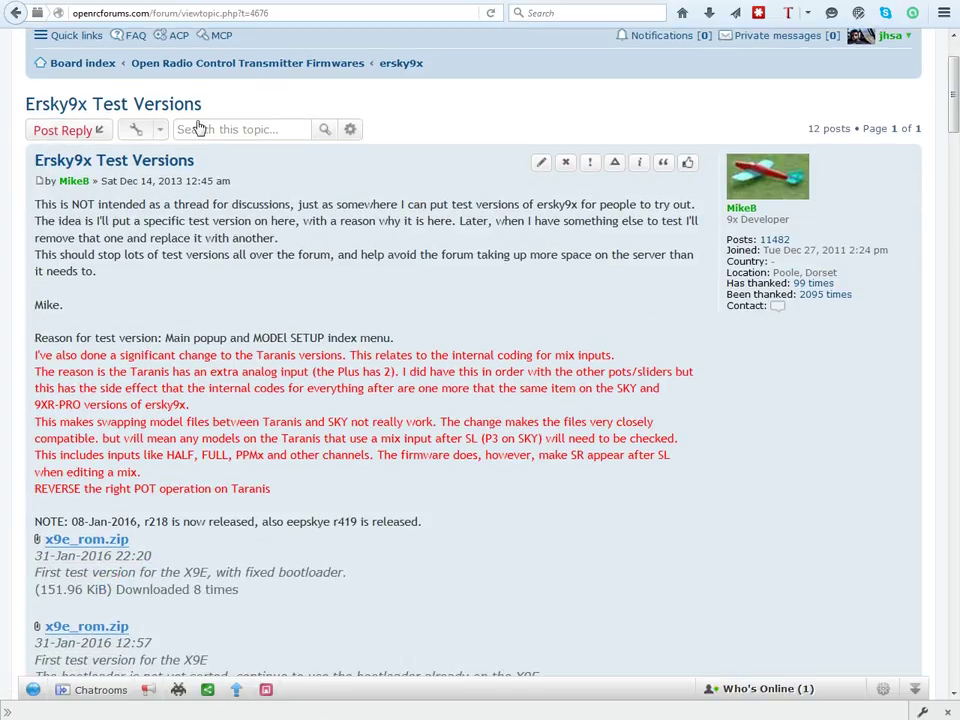
scroll(312, 205, "down", 2)
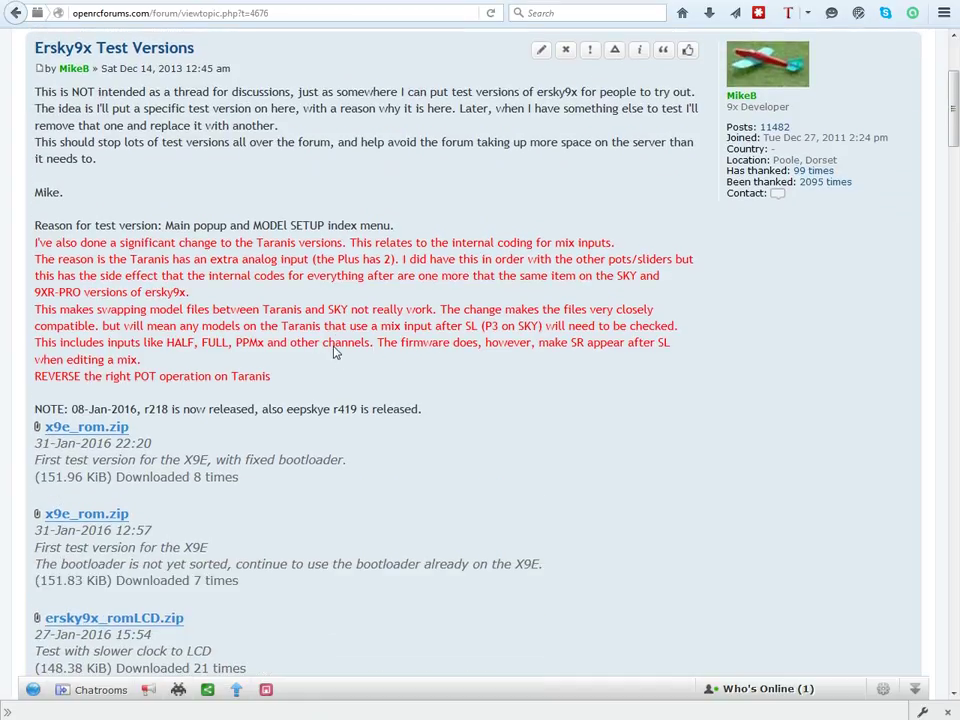
scroll(338, 341, "down", 2)
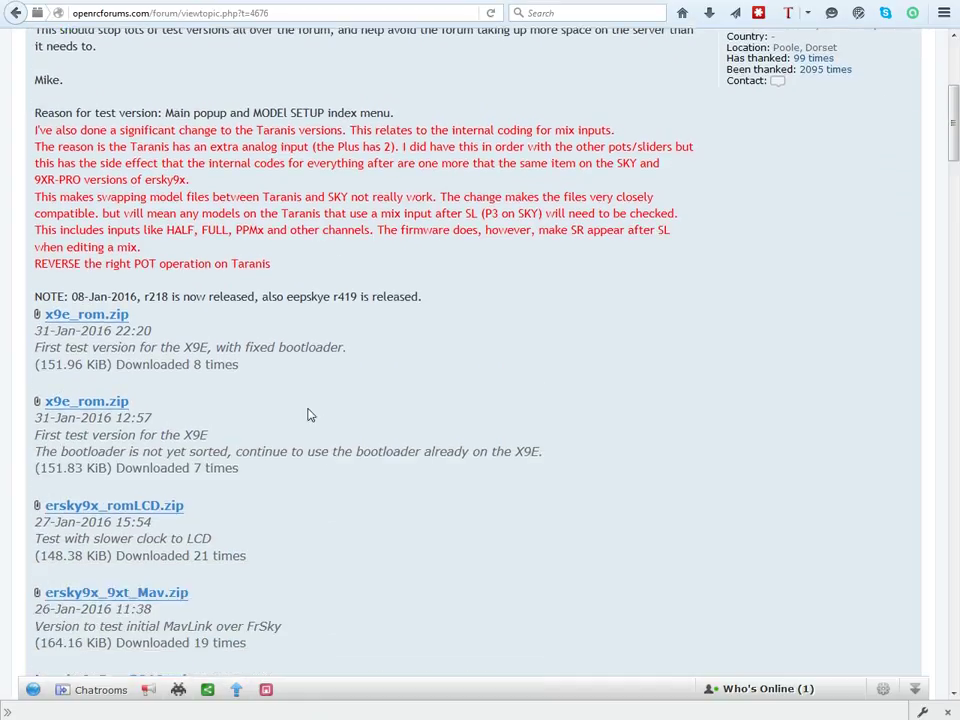
scroll(238, 434, "down", 4)
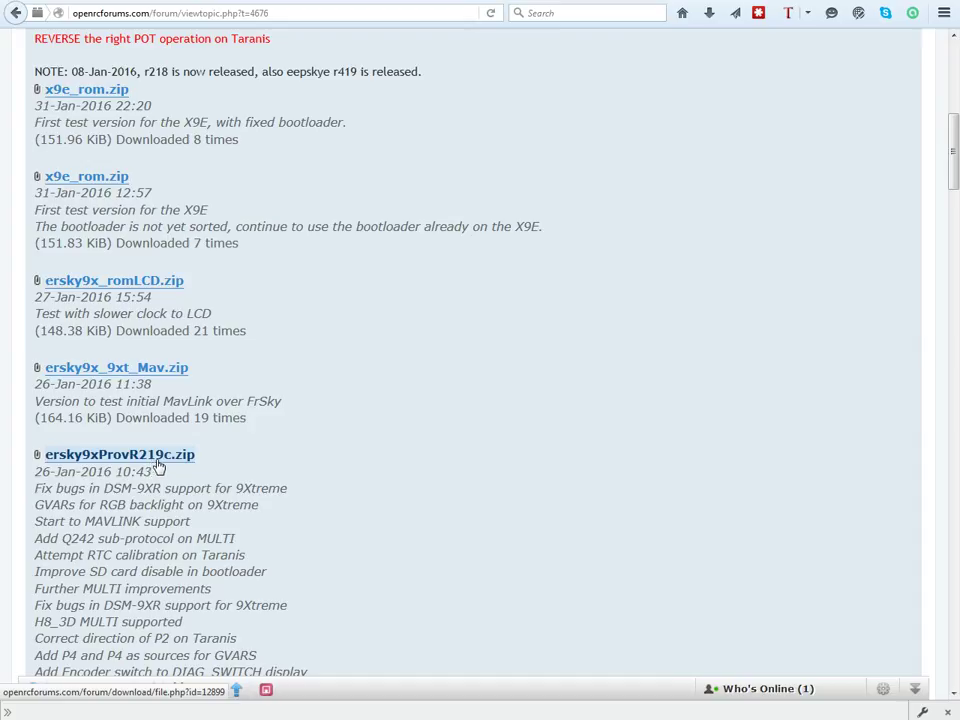
Step: Download ersky9xProvR219c.zip and save it in the Ersky9x Test Versions folder inside Downloads
left_click(148, 459)
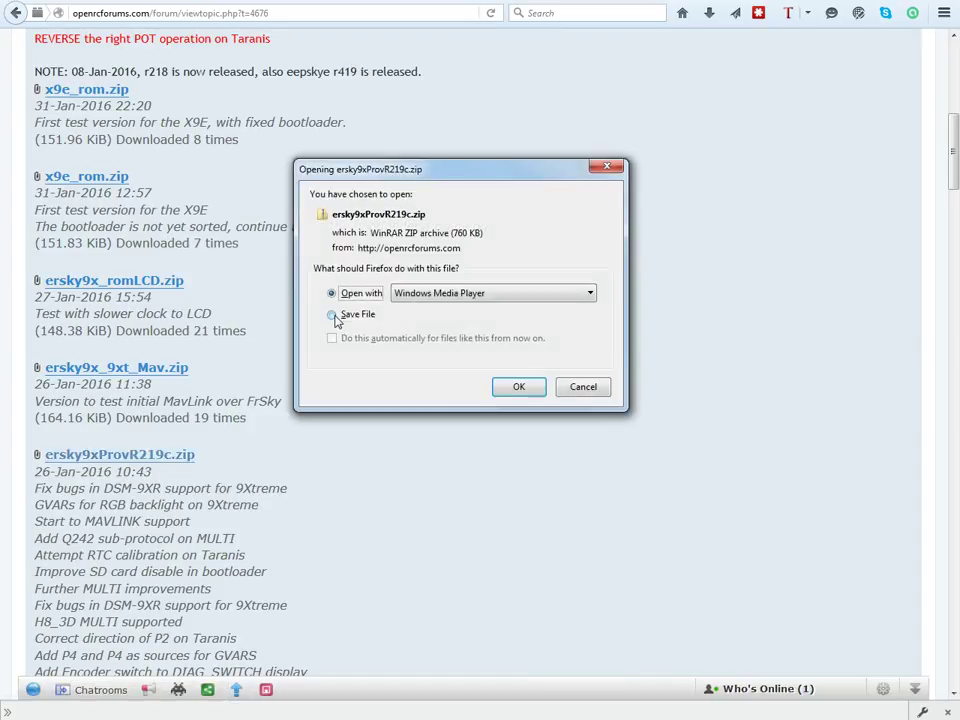
left_click(336, 316)
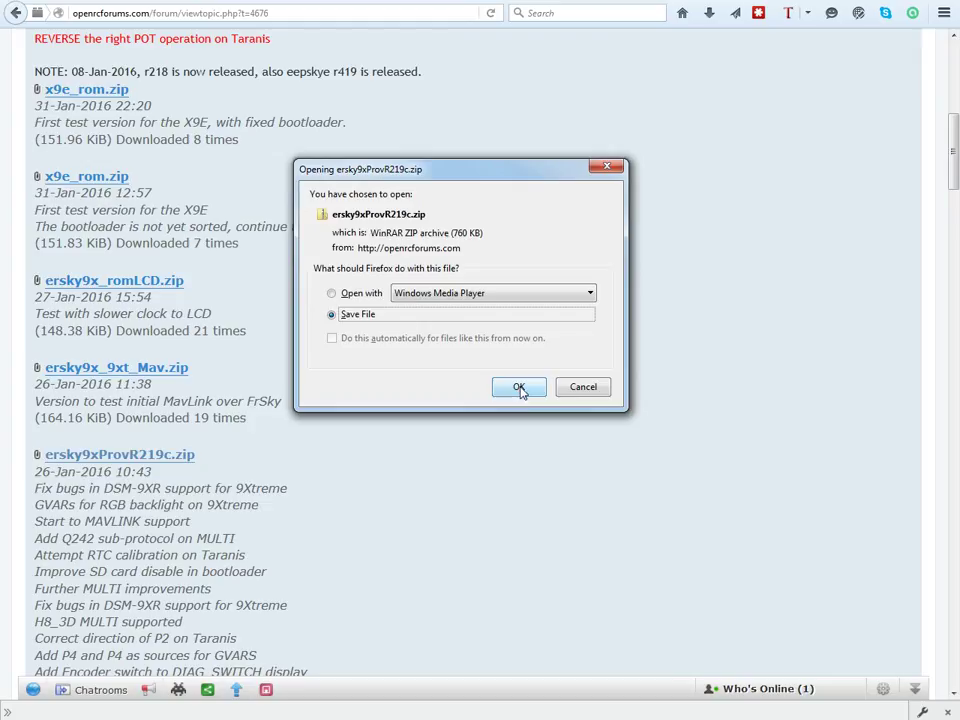
left_click(519, 388)
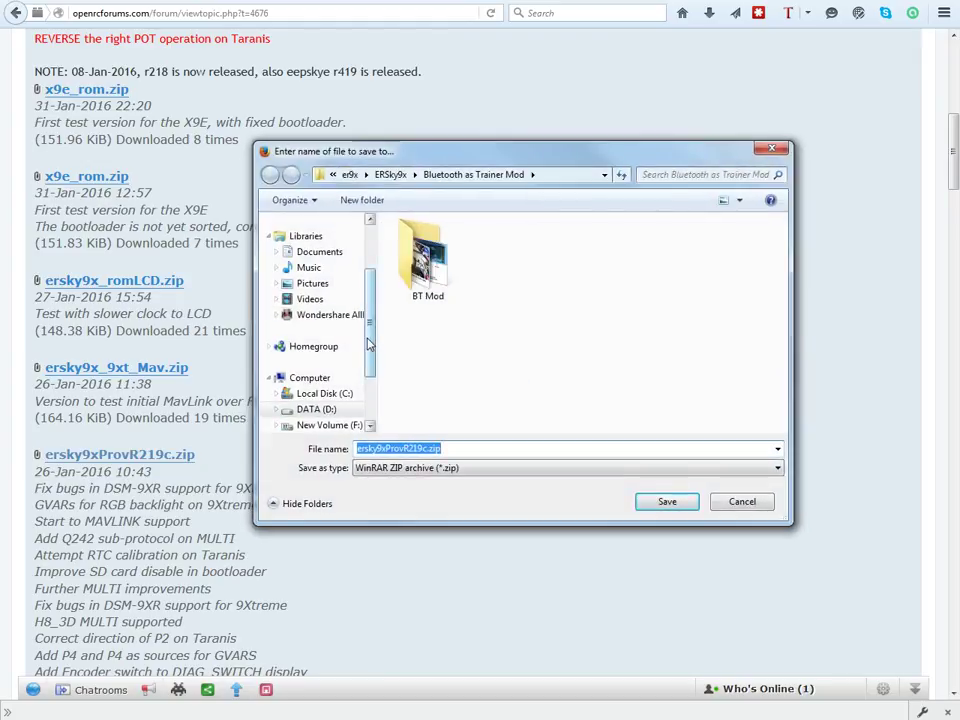
scroll(366, 320, "down", 1)
scroll(368, 300, "up", 4)
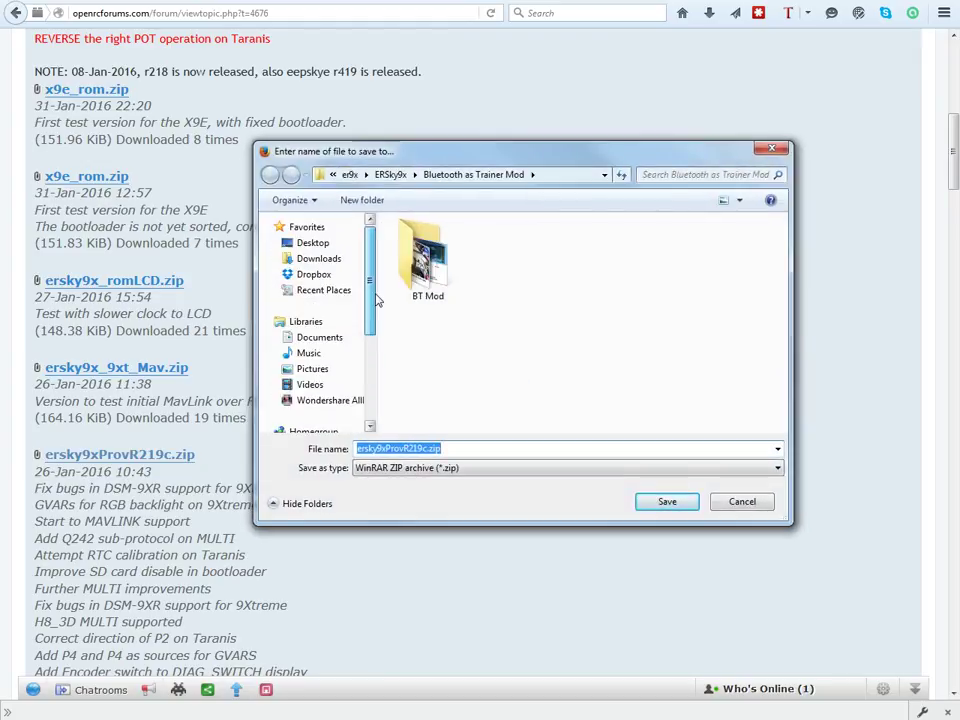
left_click(331, 260)
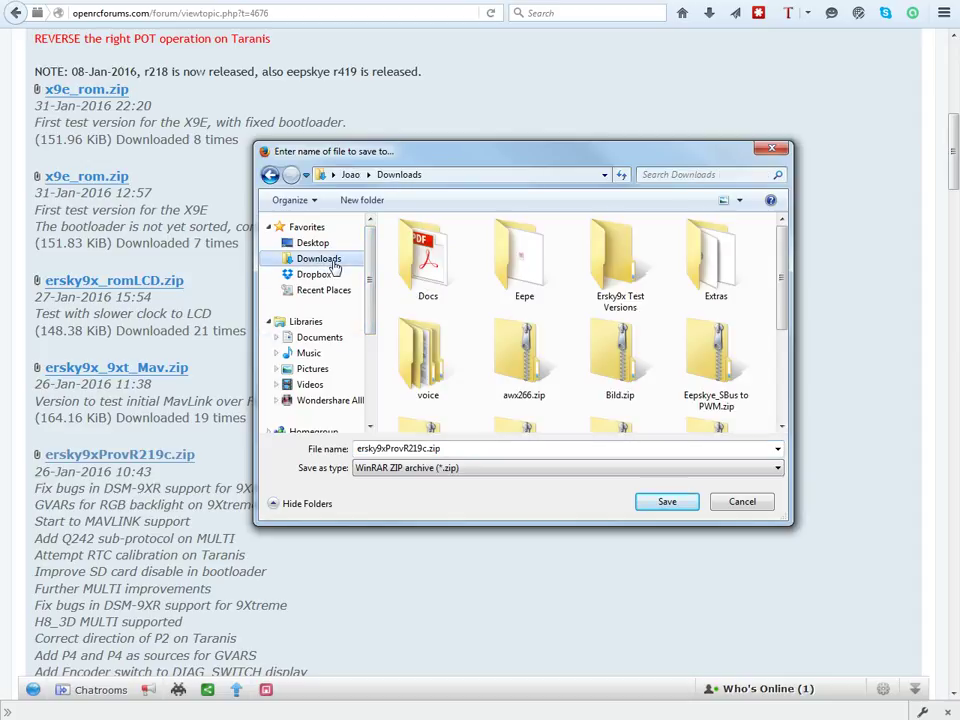
double_click(609, 276)
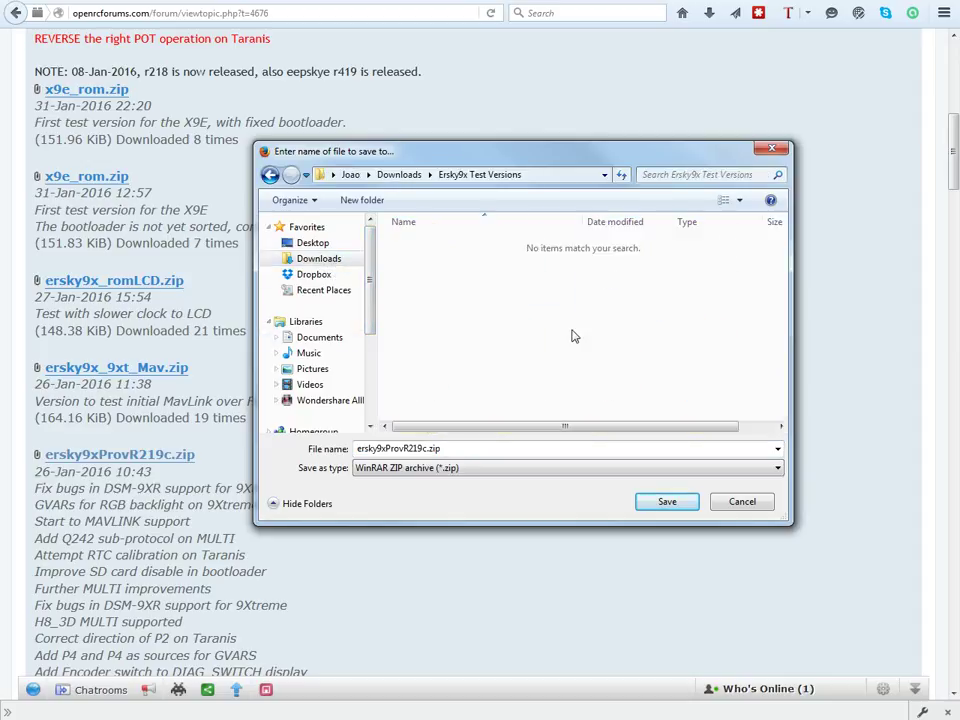
left_click(670, 503)
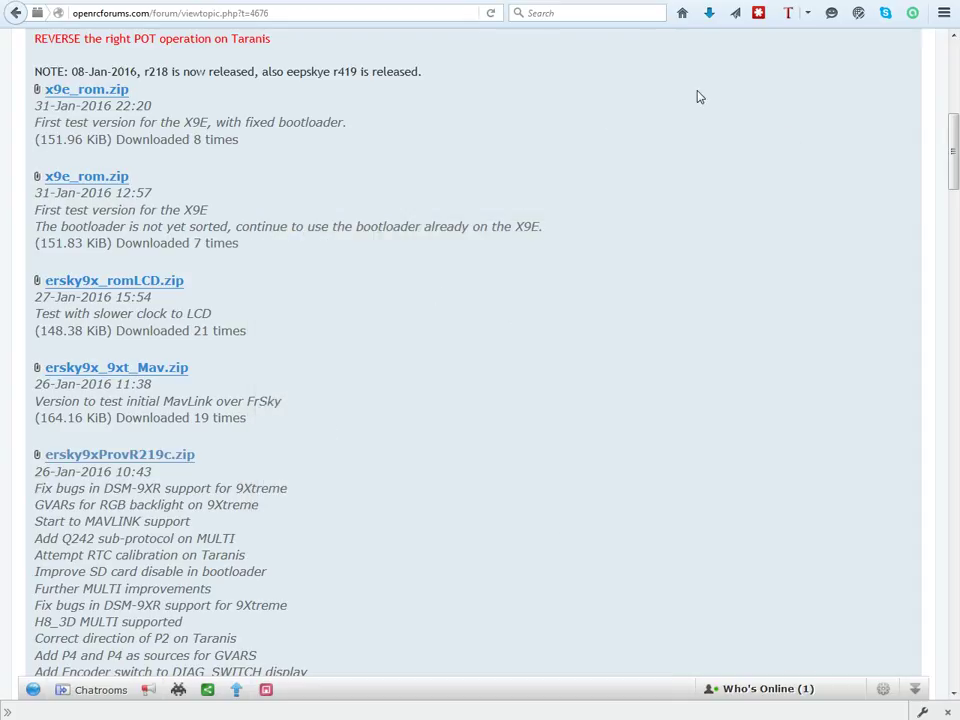
Step: Open the downloaded file's containing folder and extract all of ersky9xProvR219c.zip into the suggested ersky9xProvR219c folder
left_click(708, 13)
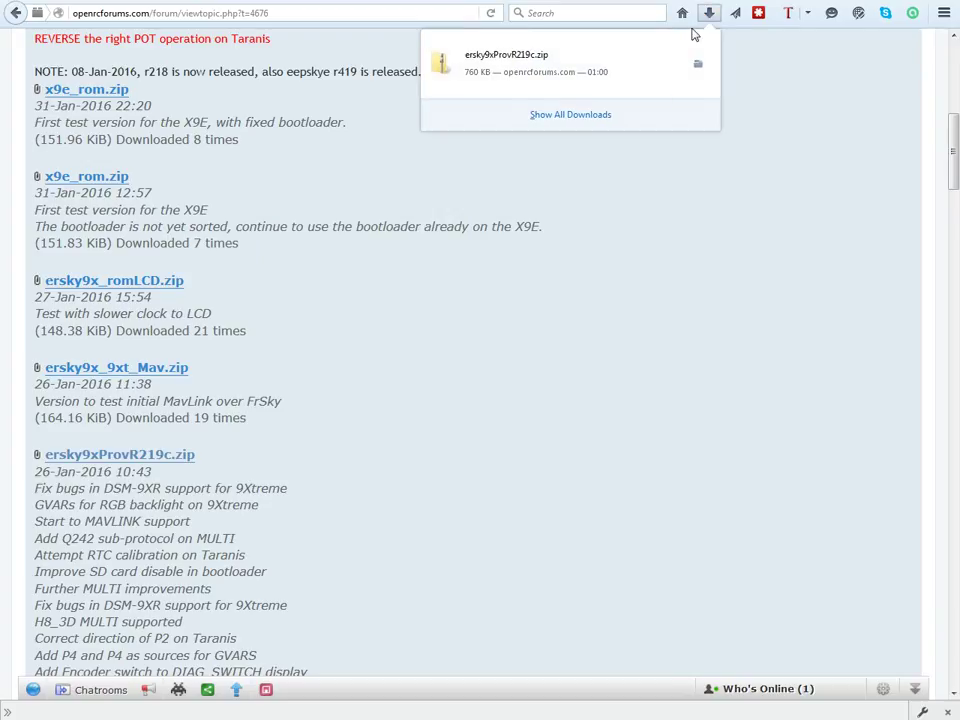
right_click(538, 72)
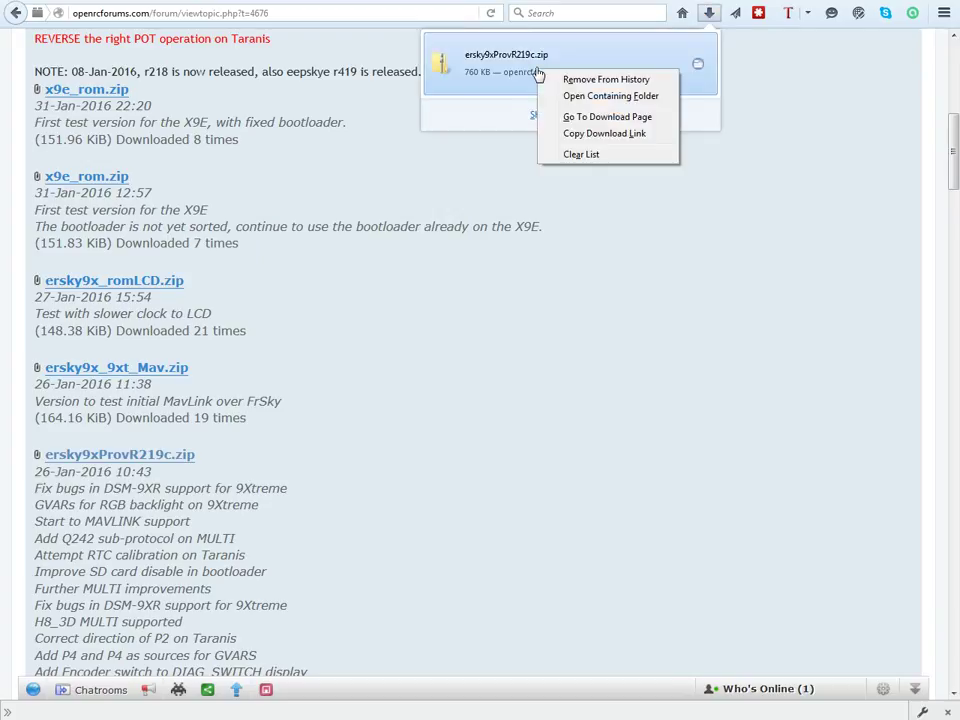
left_click(582, 97)
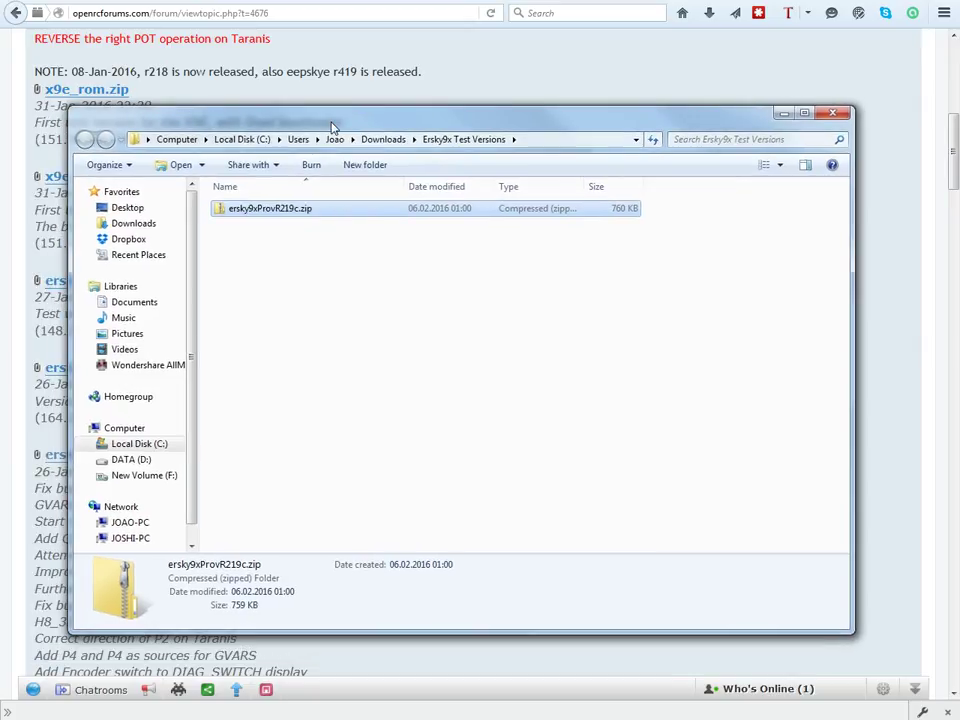
right_click(283, 214)
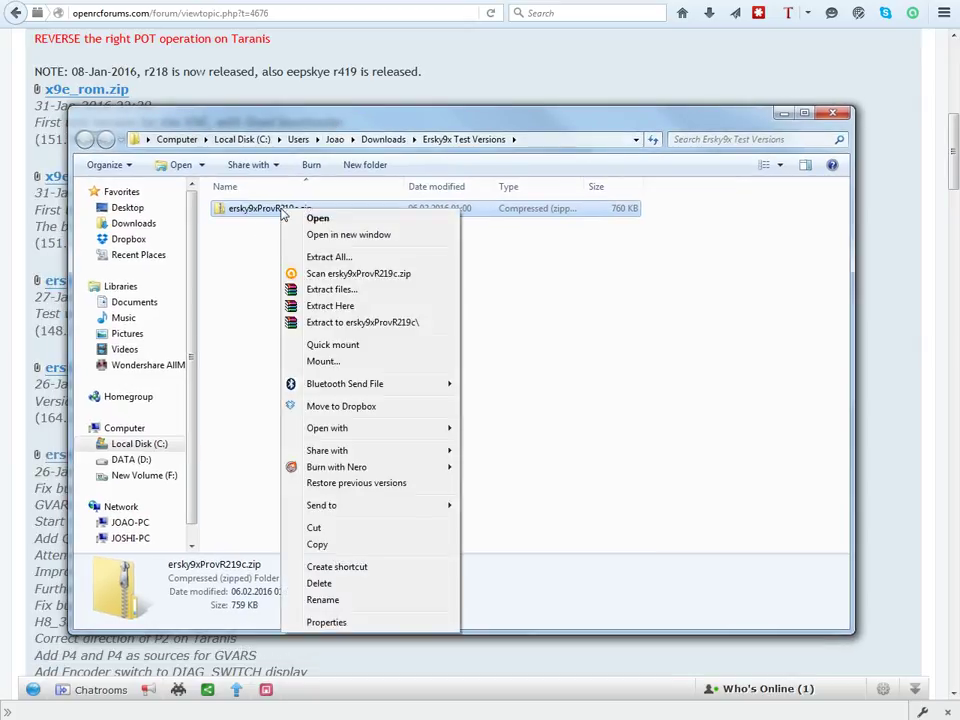
left_click(322, 259)
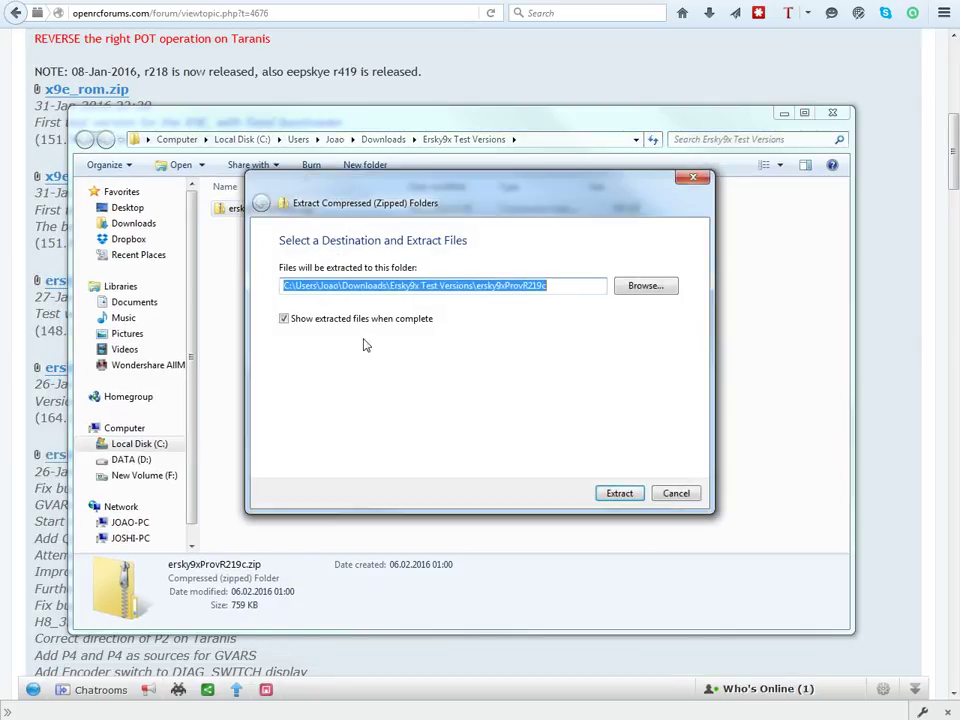
left_click(620, 494)
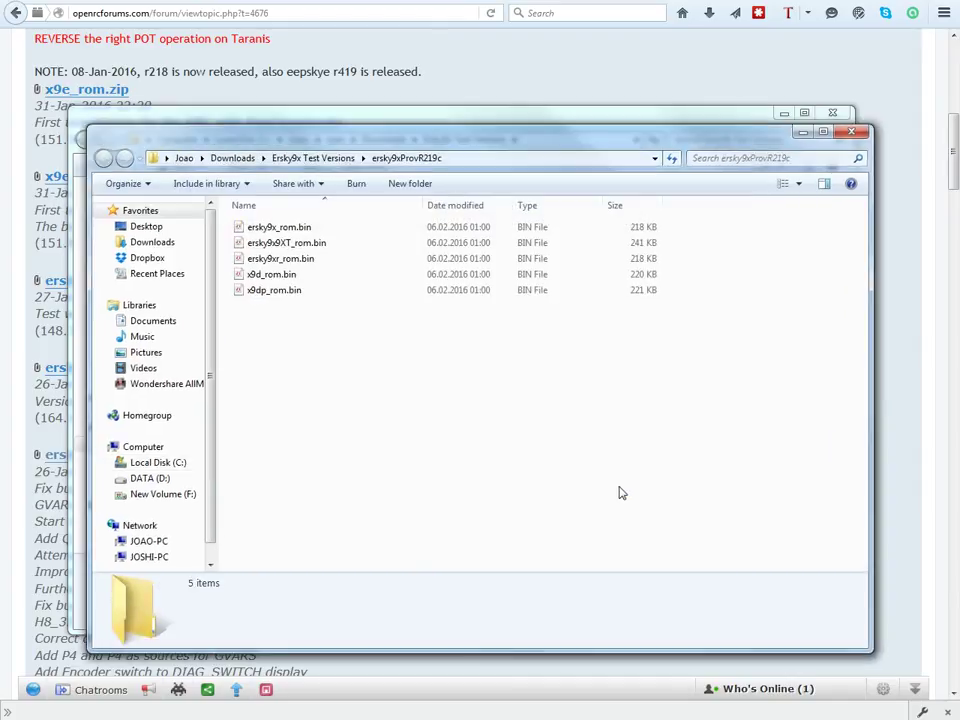
Step: Close the separate window of extracted files and open the ersky9xProvR219c folder from the Ersky9x Test Versions window
left_click_drag(388, 141, 407, 160)
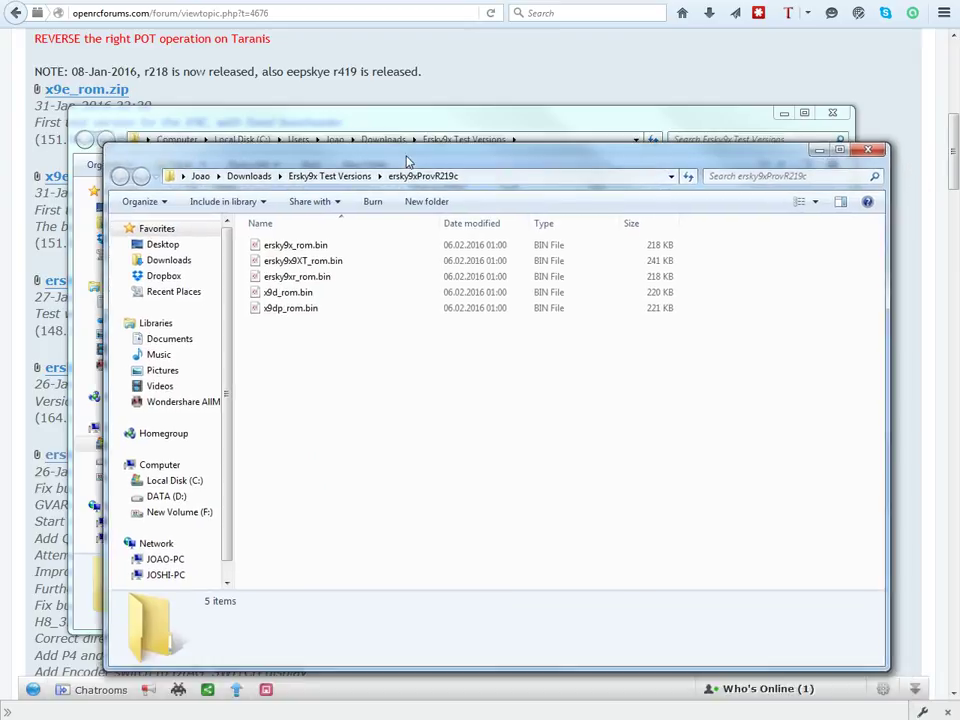
left_click(876, 156)
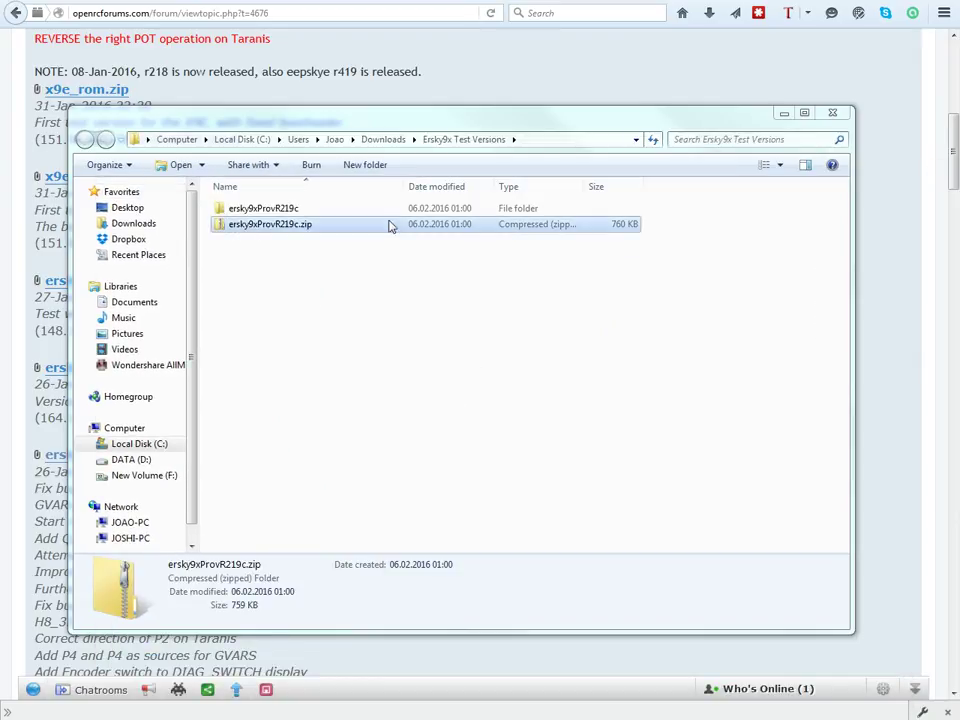
double_click(251, 209)
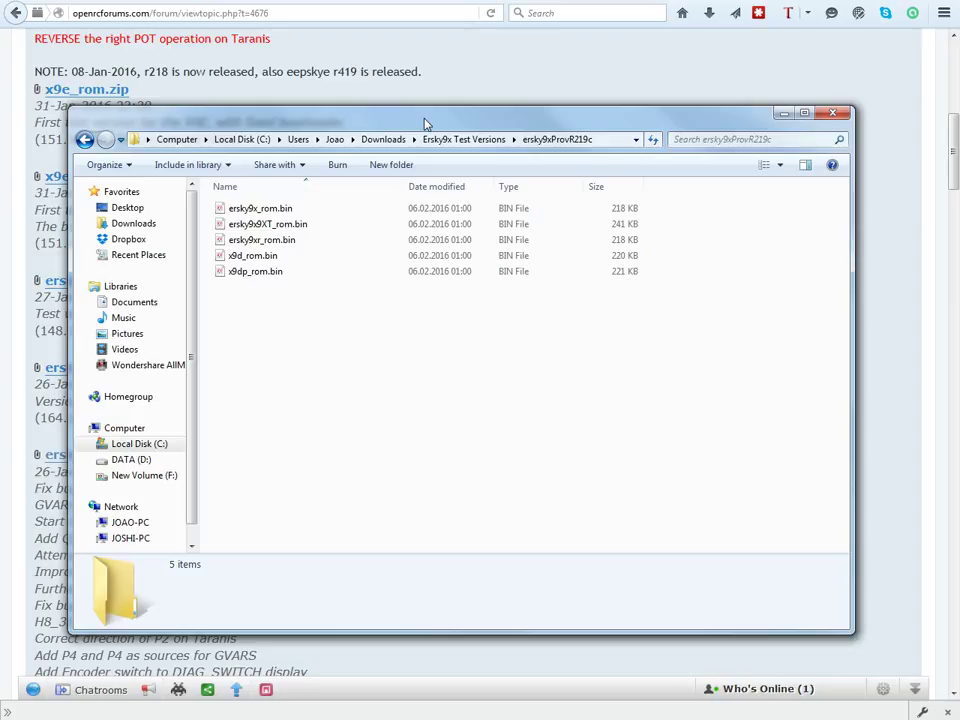
mouse_move(424, 127)
left_mouse_down()
mouse_move(462, 110)
mouse_move(425, 128)
left_mouse_up()
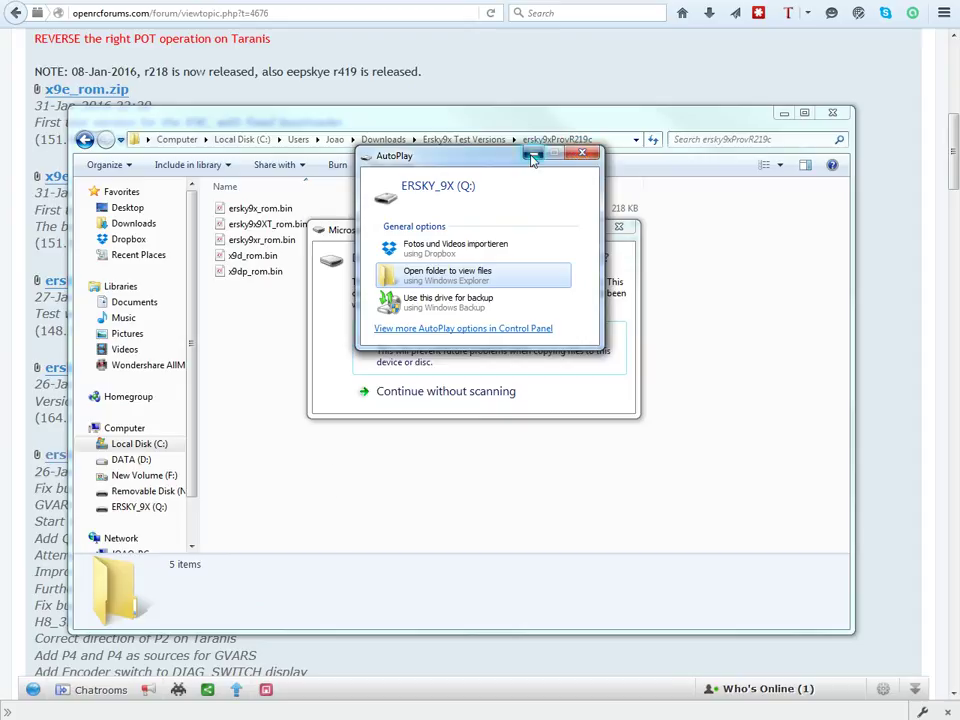
Step: Dismiss the AutoPlay prompt for ERSKY_9X (Q:) and open Removable Disk (N:) to view its files without scanning it
left_click(585, 157)
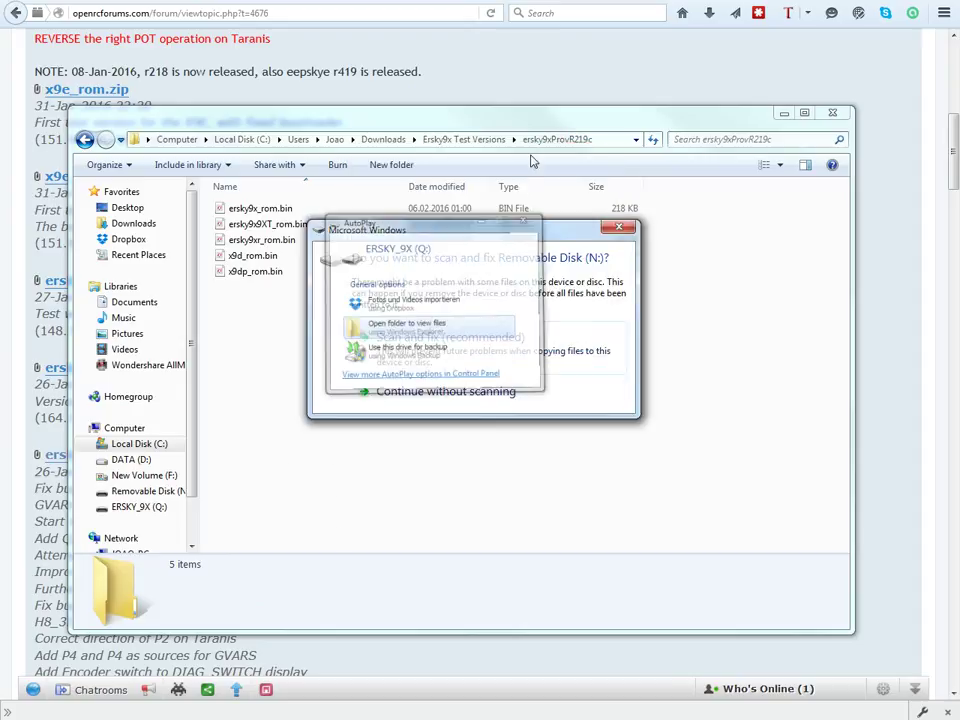
left_click(423, 399)
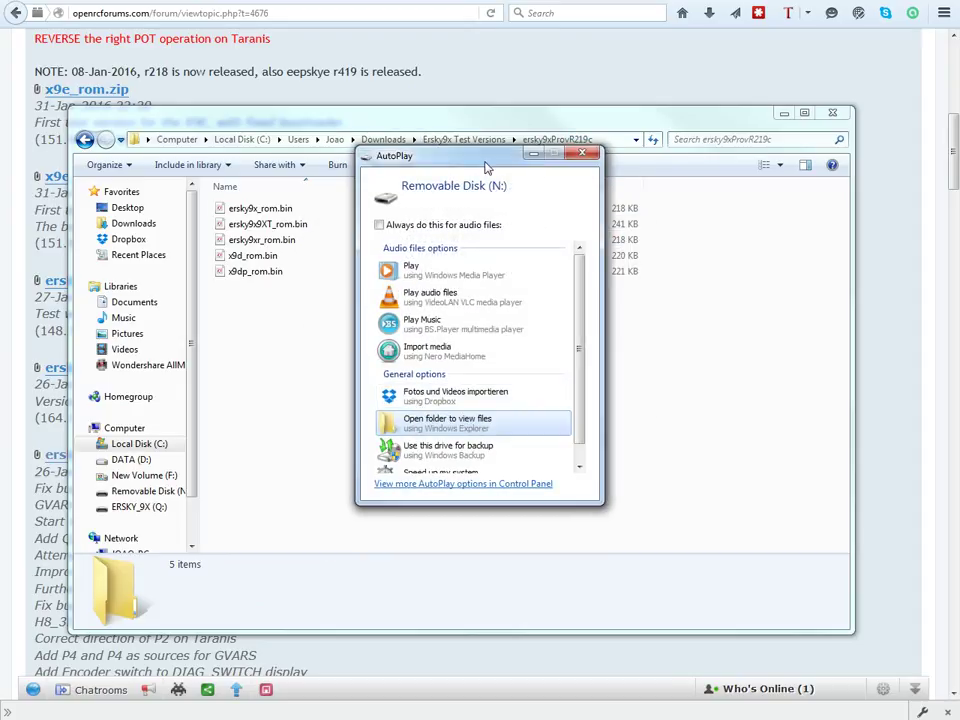
left_click_drag(485, 161, 613, 205)
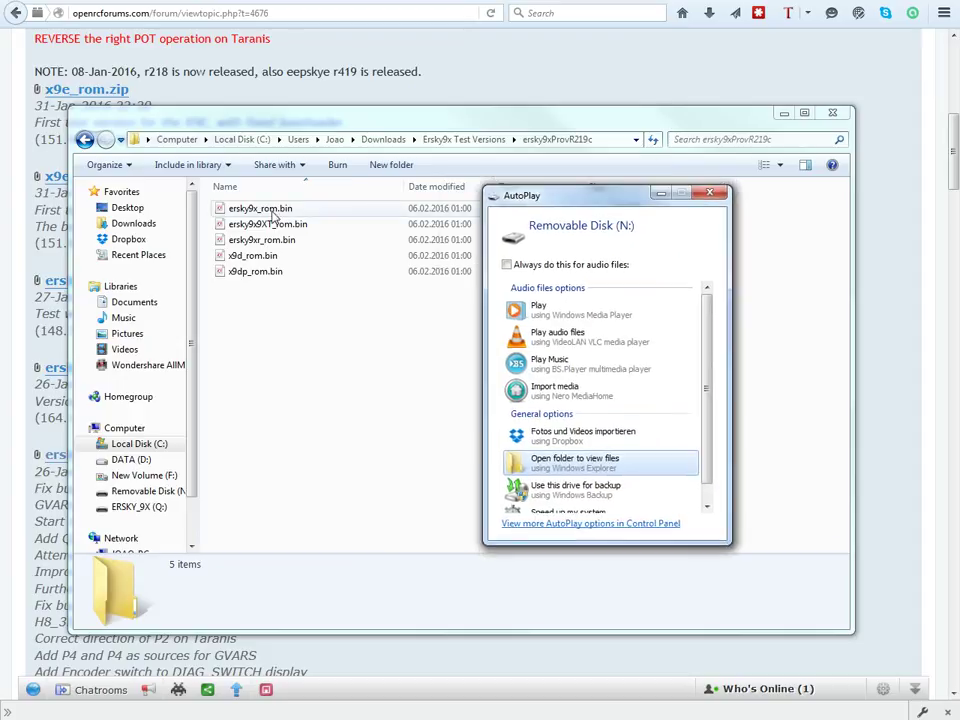
left_click(567, 462)
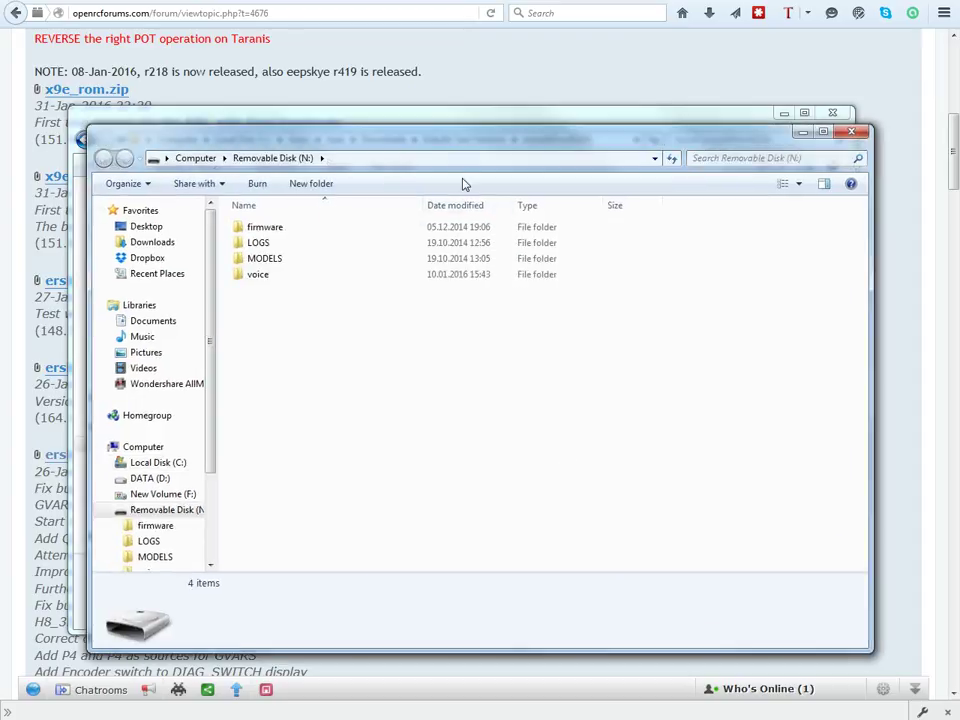
Step: Arrange the two folder windows with Removable Disk (N:) lower and ersky9xProvR219c in front near the top of the desktop
left_click_drag(463, 152, 476, 236)
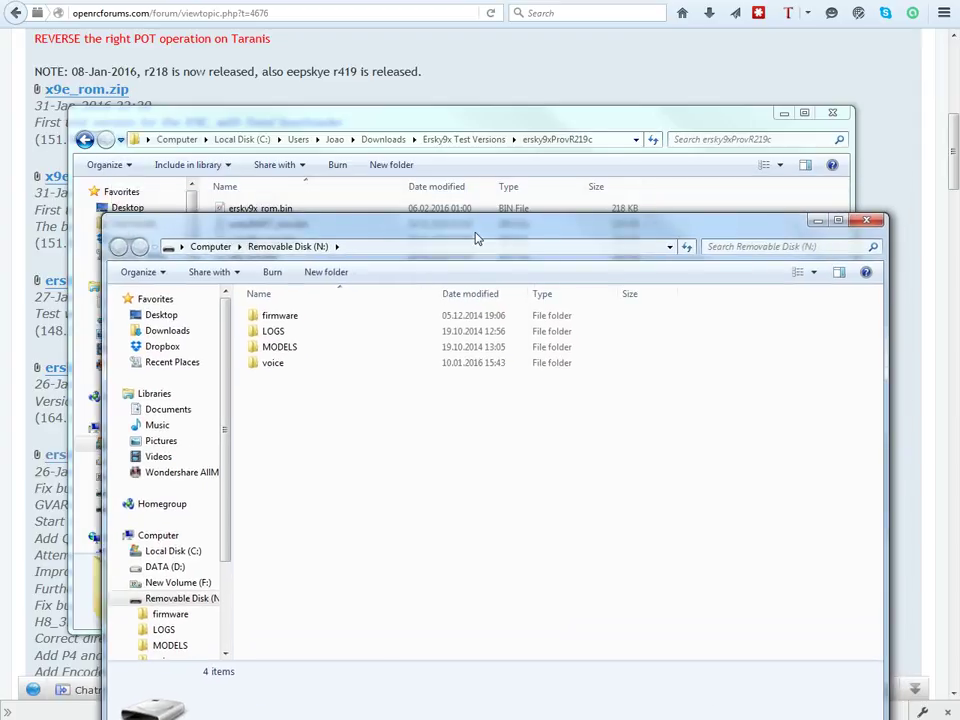
left_click(490, 121)
left_click_drag(492, 124, 500, 62)
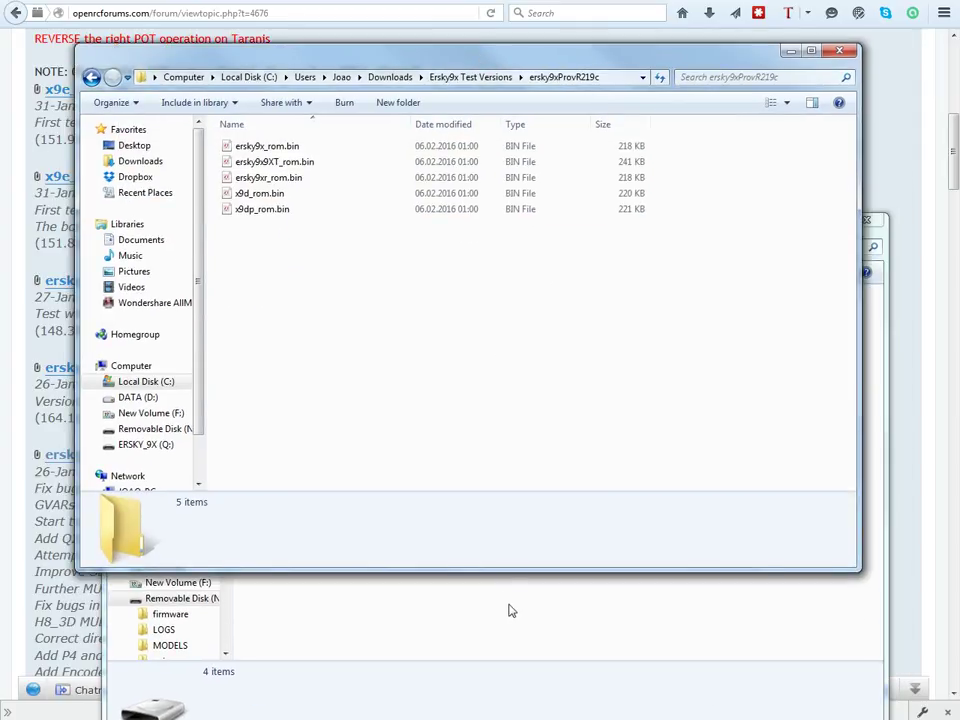
Step: Open the firmware folder on Removable Disk (N:) to view its files, and close that window
left_click(510, 621)
double_click(280, 315)
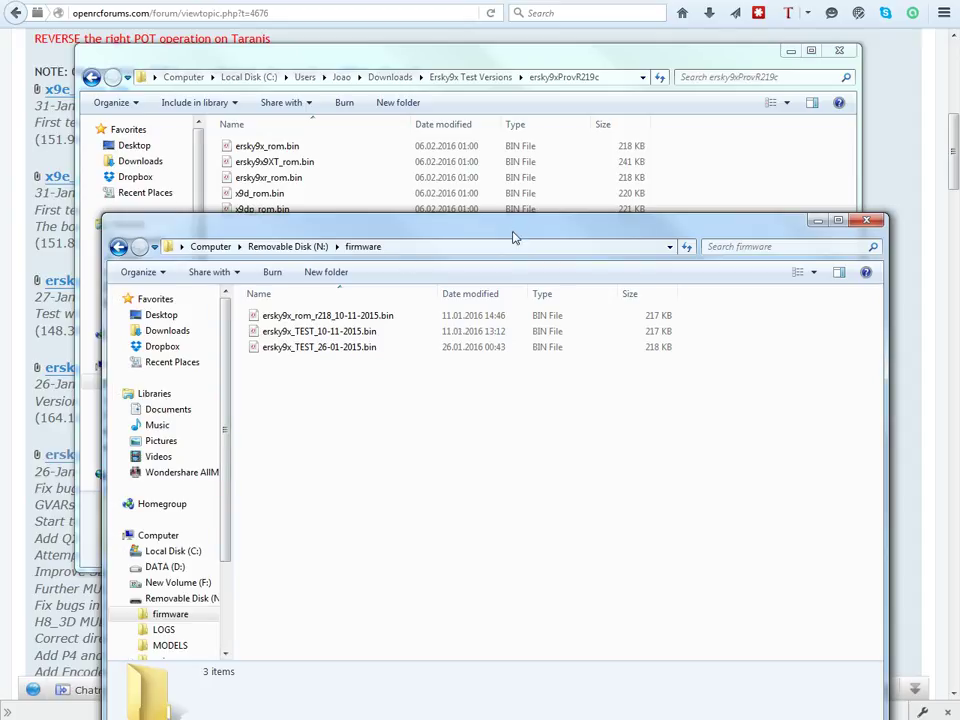
left_click_drag(513, 237, 542, 228)
left_click(888, 213)
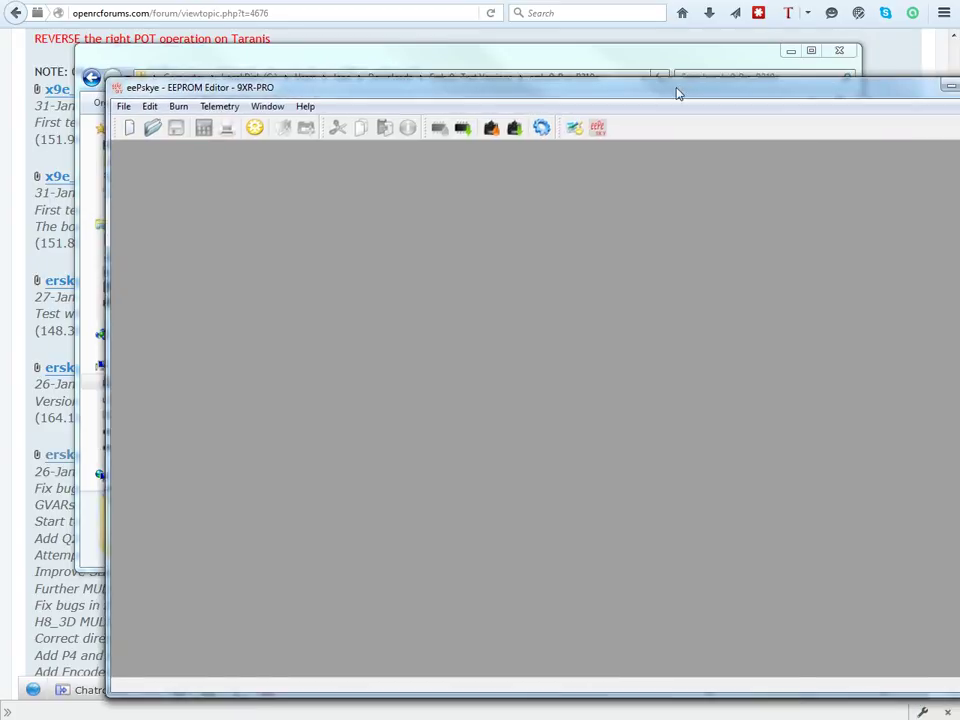
Step: Switch to eePskye and move its window so the whole program is visible on the desktop
left_click_drag(677, 92, 602, 75)
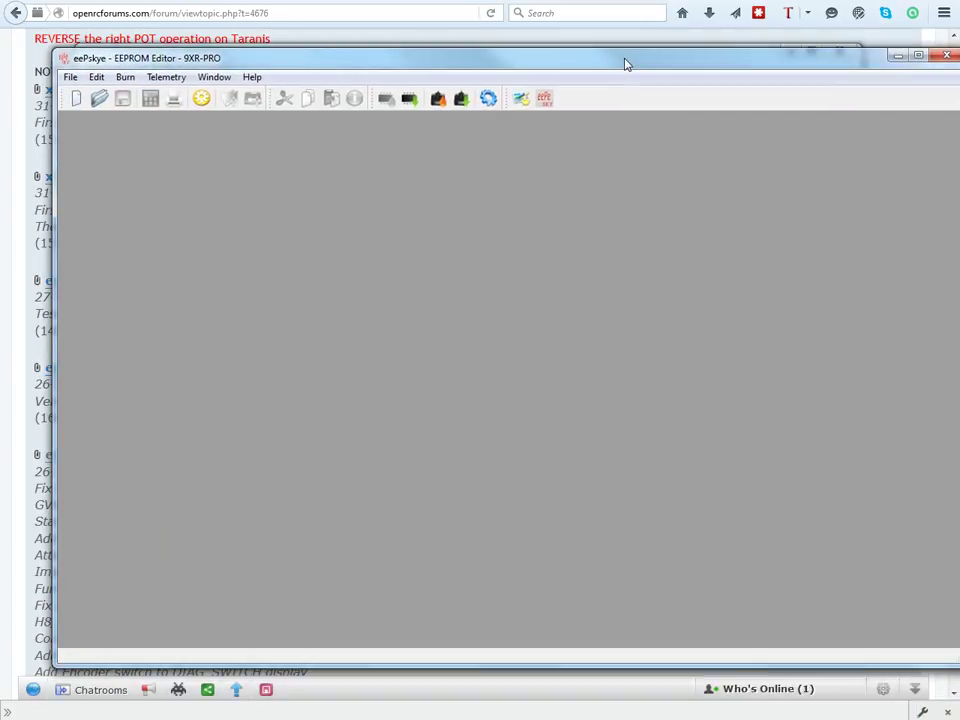
left_click_drag(624, 64, 608, 64)
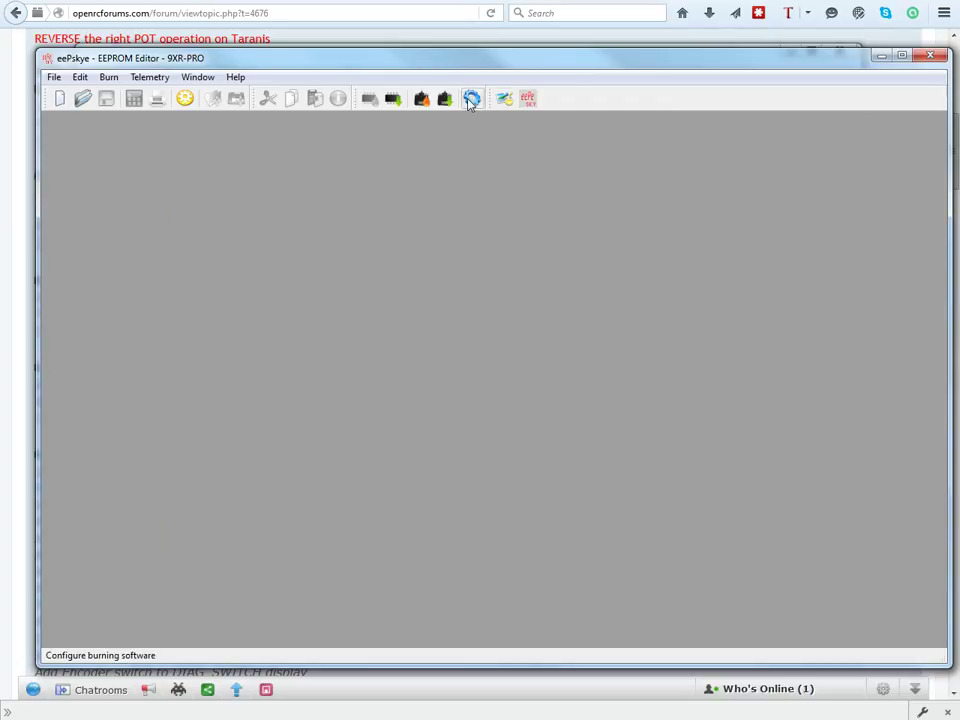
left_click_drag(576, 66, 567, 58)
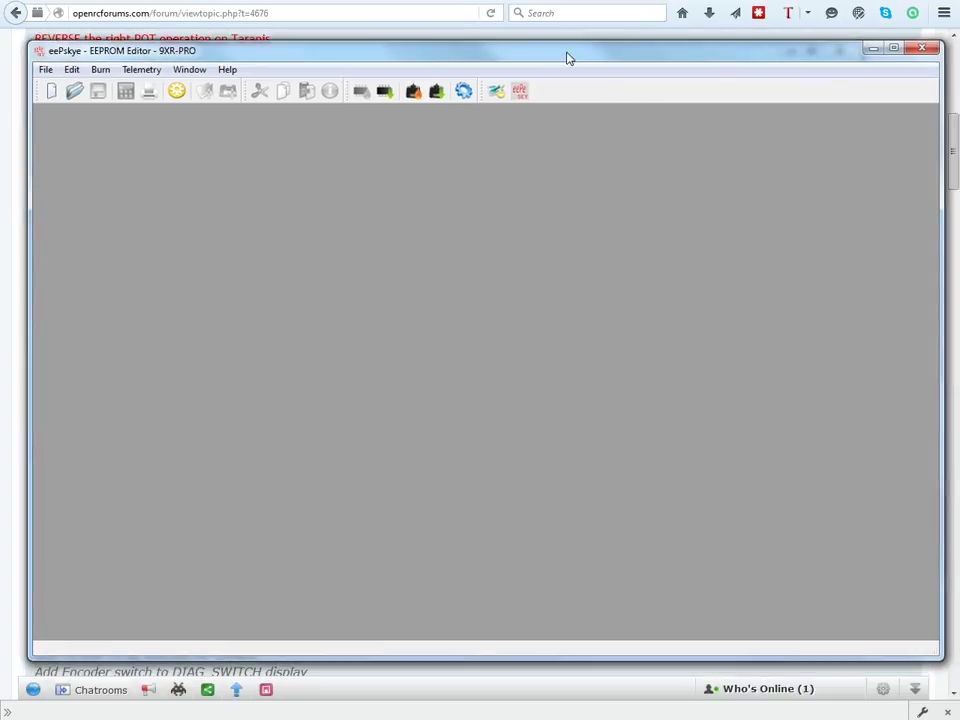
Step: Start customizing the splash and load the image arrrr1.bmp from Modelismo > er9x > Firmware > Splash Screens on DATA (D:)
left_click(496, 91)
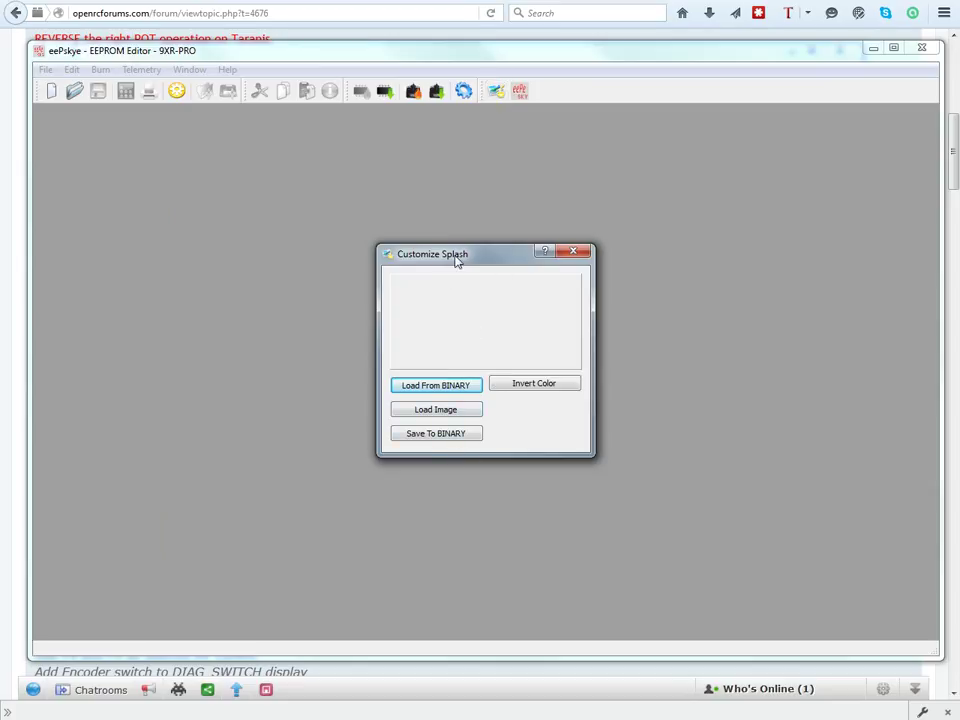
left_click(448, 413)
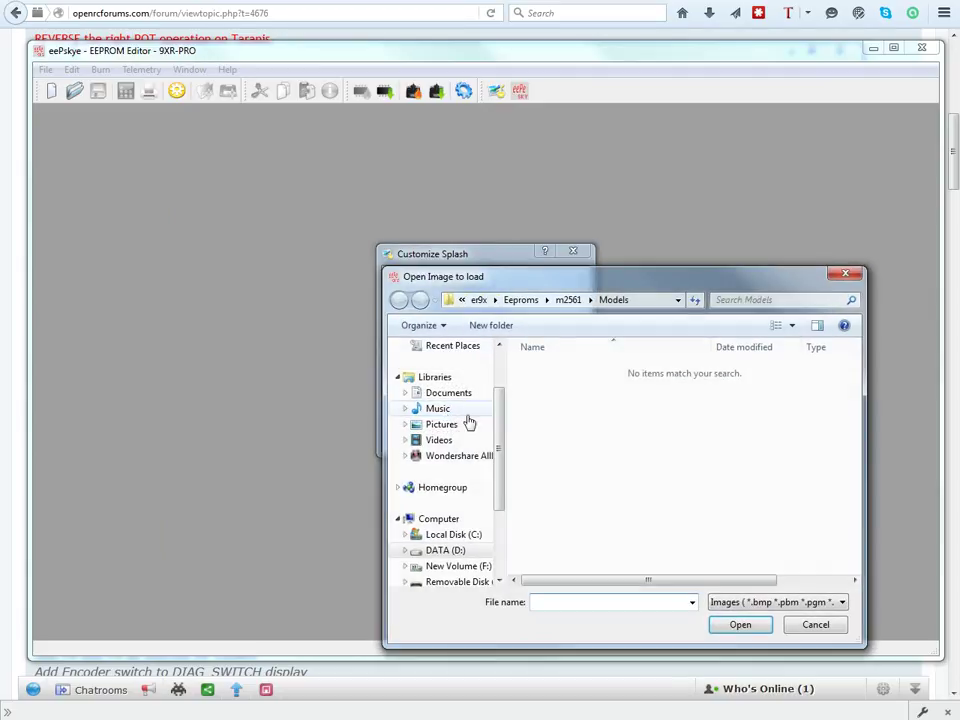
left_click(458, 551)
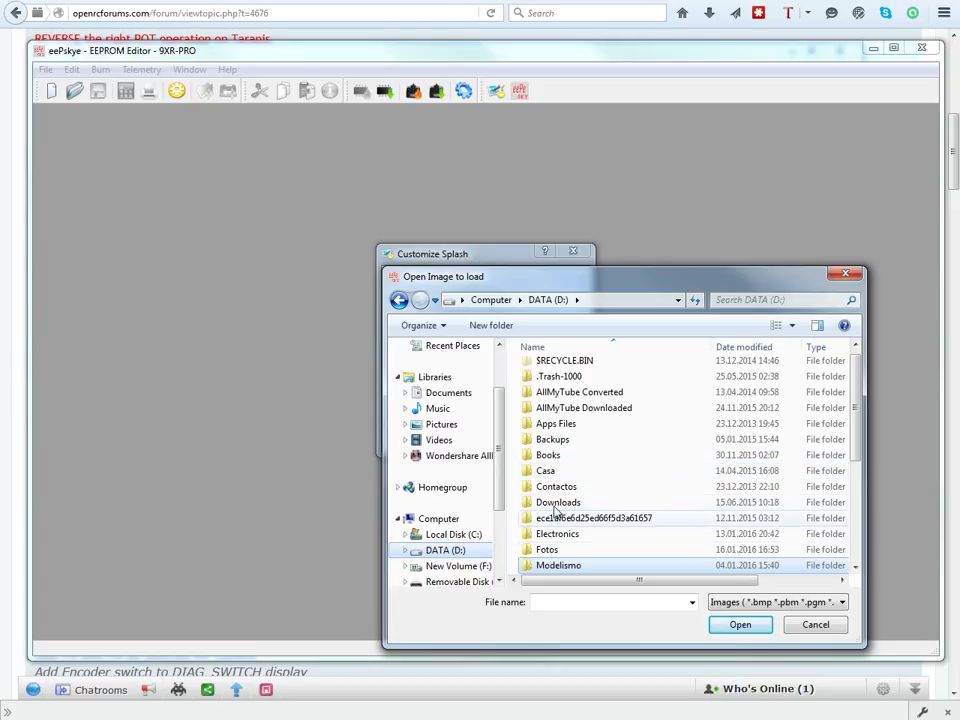
scroll(615, 476, "down", 2)
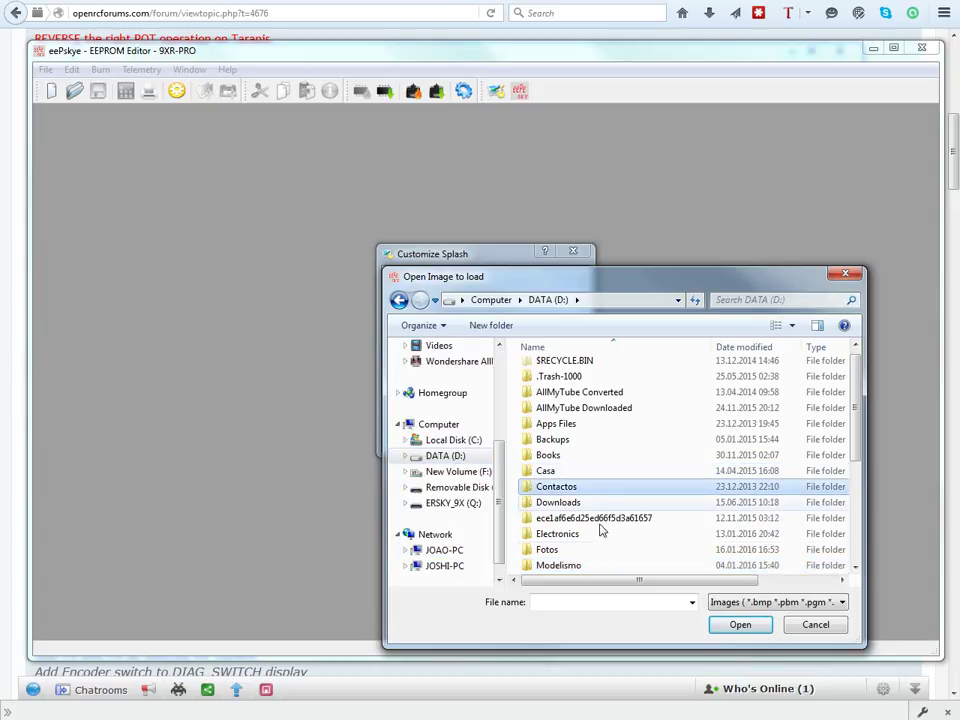
double_click(589, 567)
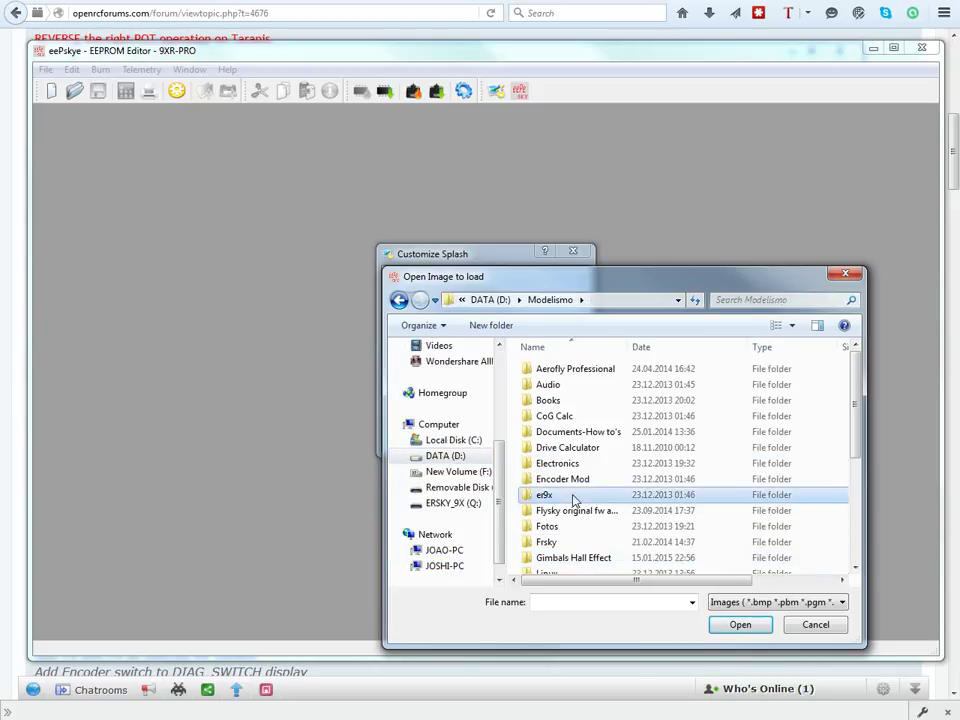
double_click(574, 496)
double_click(575, 432)
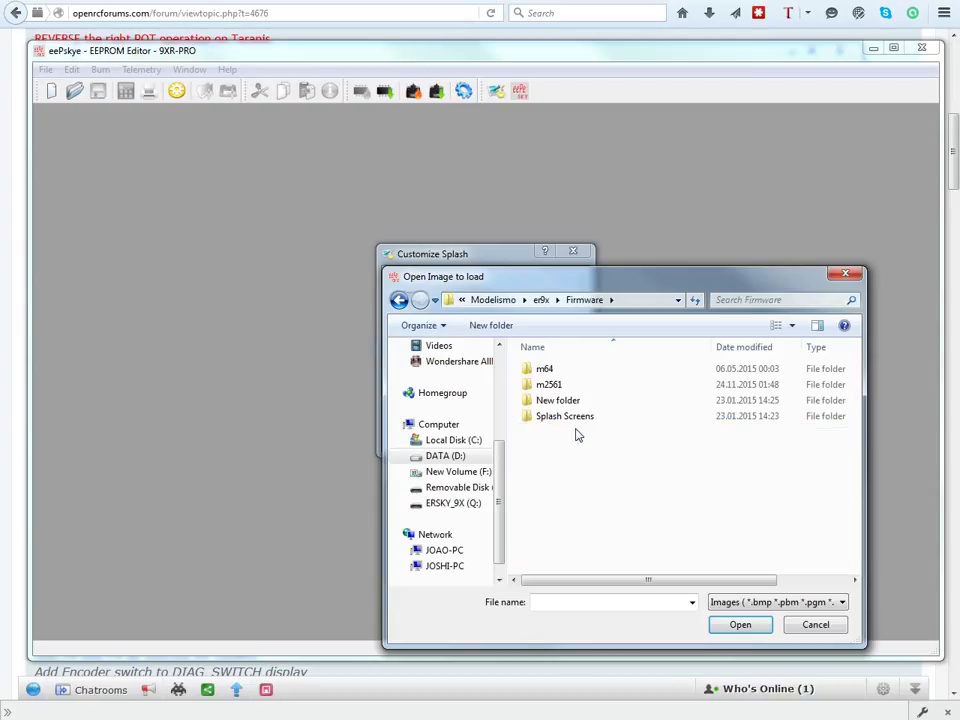
double_click(578, 419)
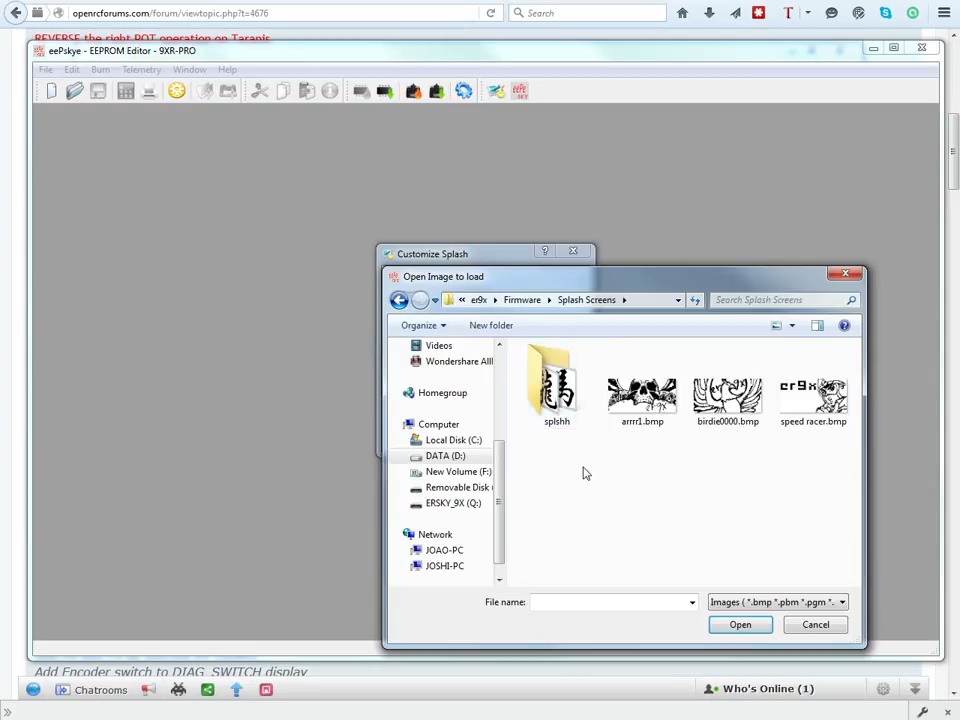
left_click(657, 408)
left_click(740, 625)
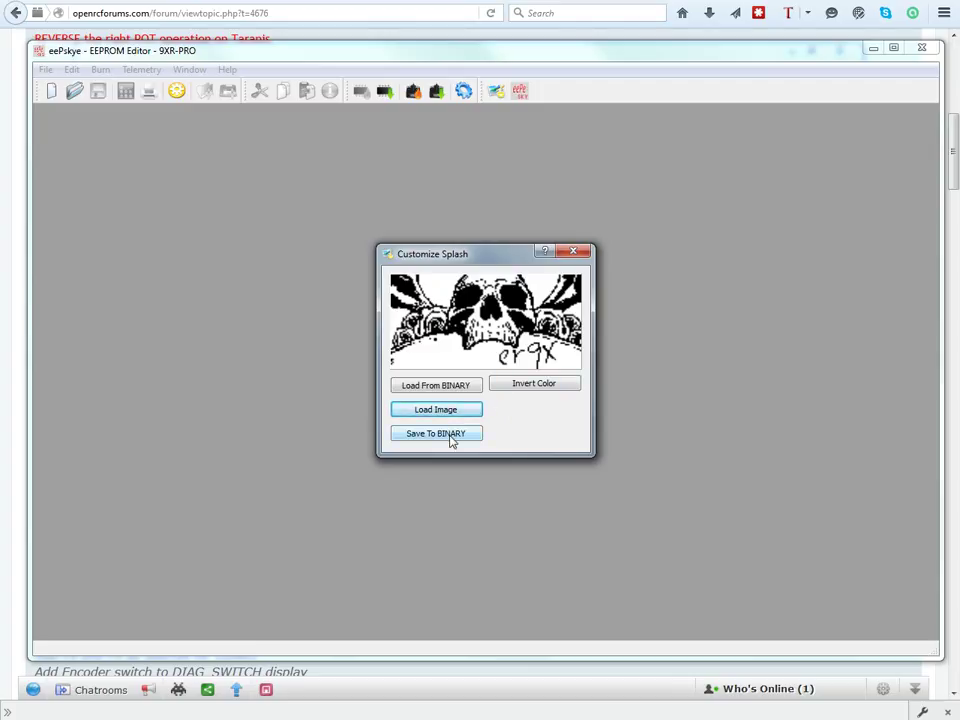
Step: Save the splash image into ersky9x_rom.bin in Downloads > Ersky9x Test Versions > ersky9xProvR219c and close the splash customization
left_click(451, 436)
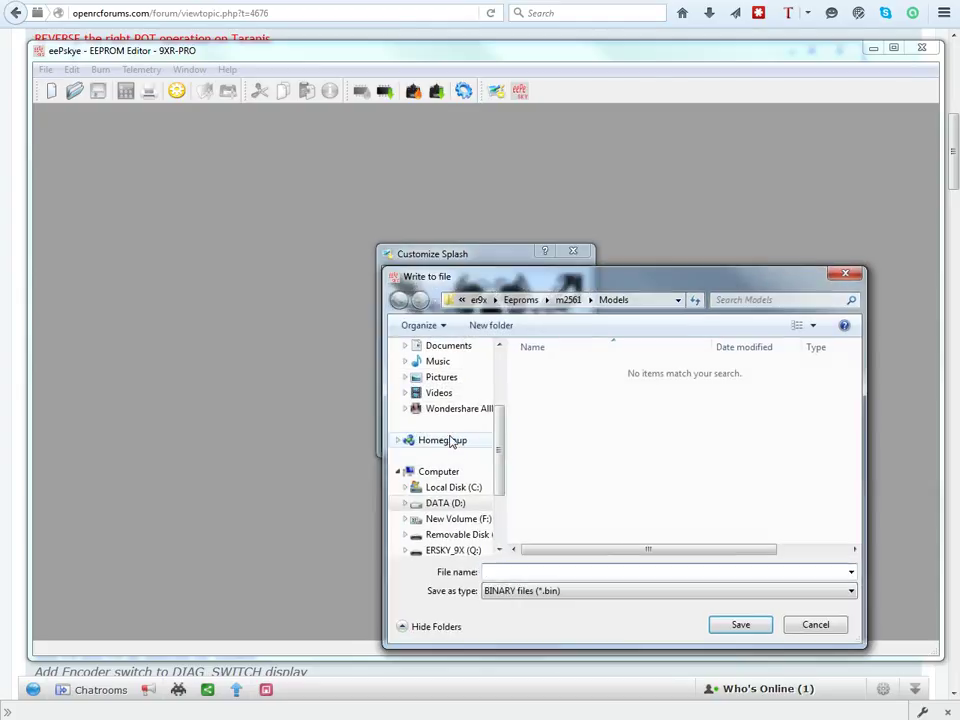
scroll(497, 418, "up", 3)
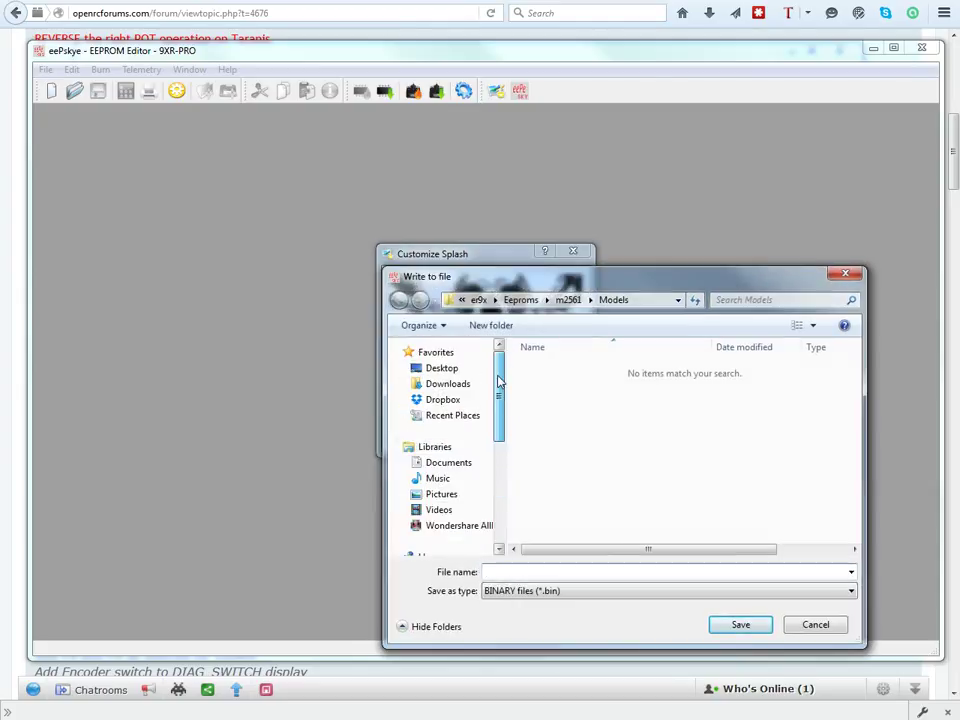
left_click(460, 385)
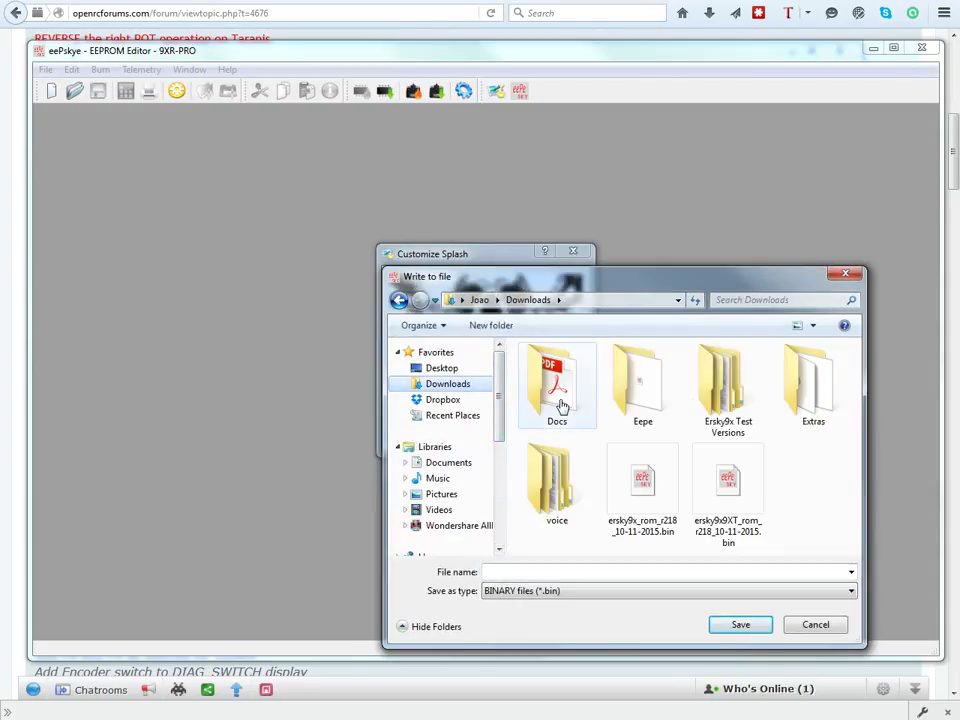
double_click(720, 398)
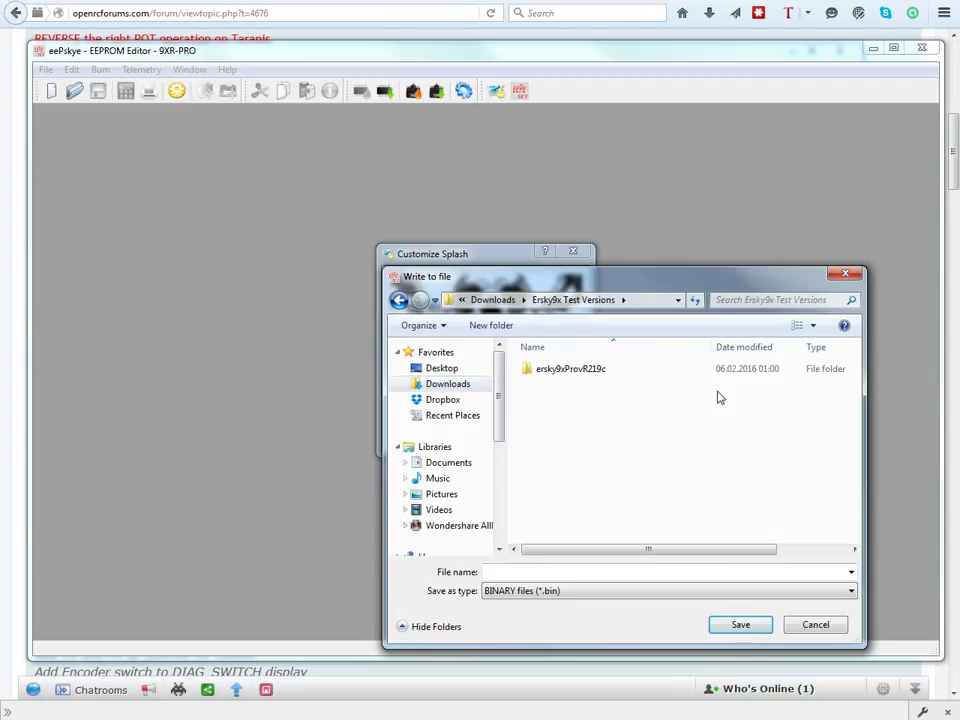
double_click(572, 379)
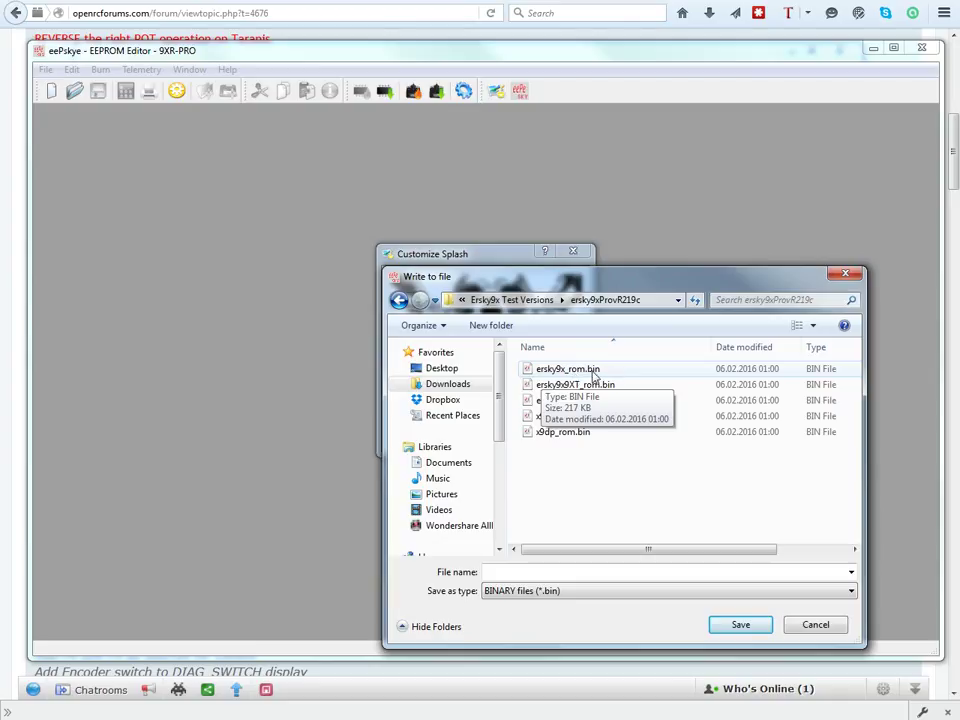
left_click(584, 372)
left_click(739, 624)
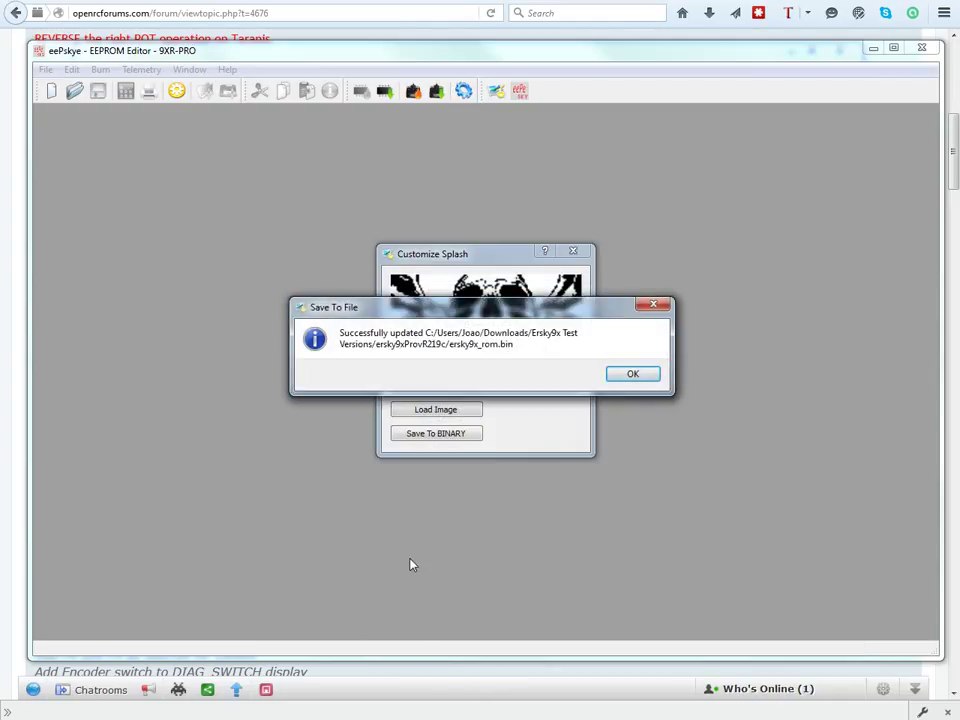
left_click(632, 376)
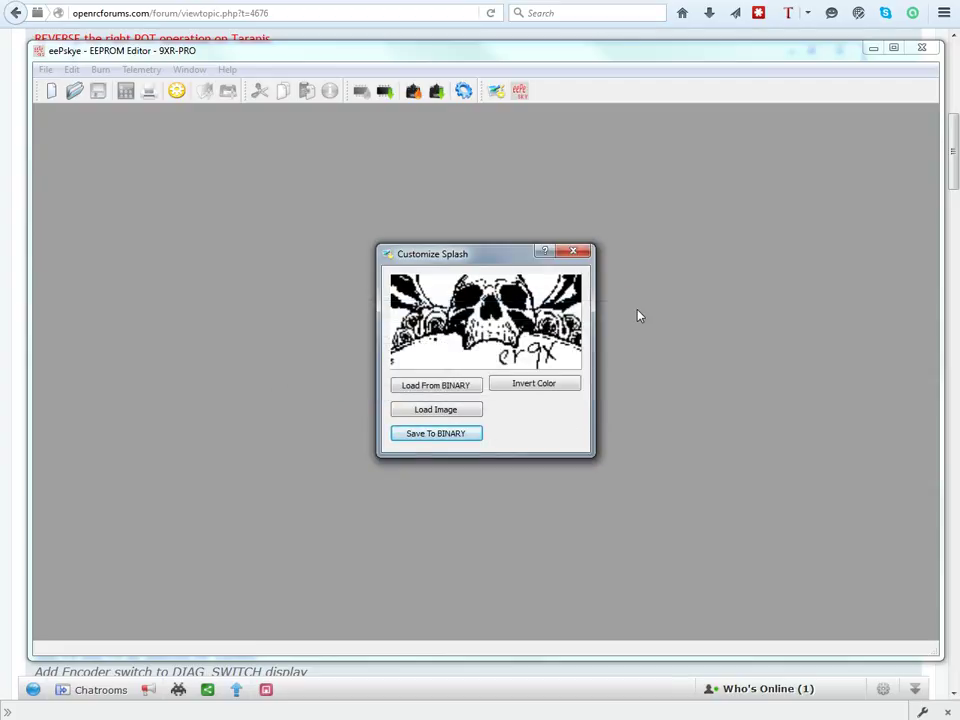
left_click(574, 252)
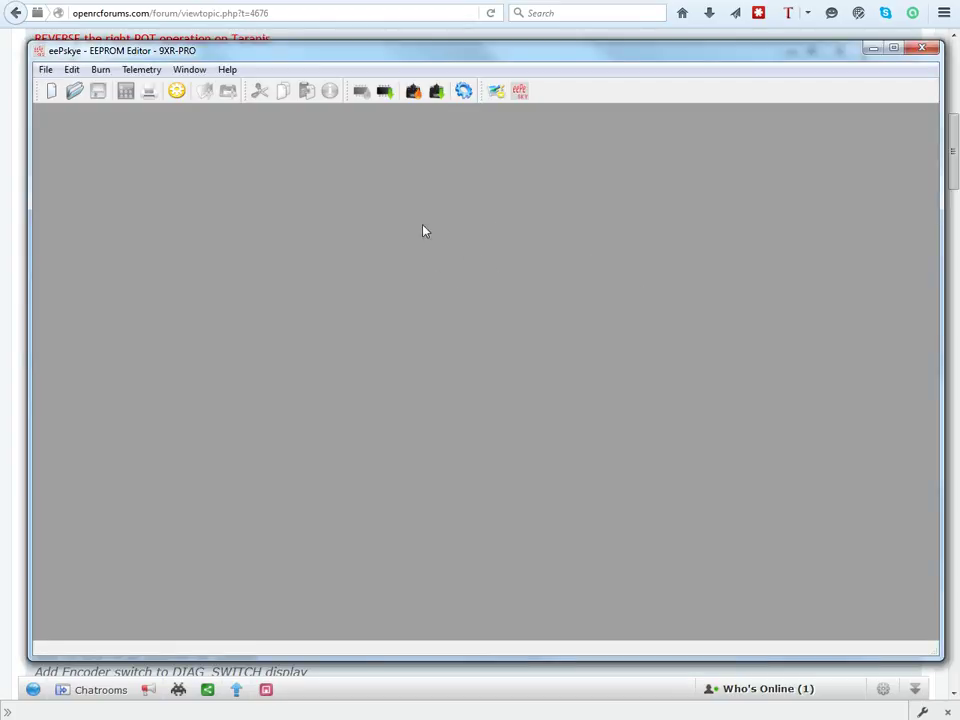
Step: Write ersky9x_rom.bin from Downloads > Ersky9x Test Versions > ersky9xProvR219c to the transmitter's flash memory
left_click_drag(388, 60, 381, 57)
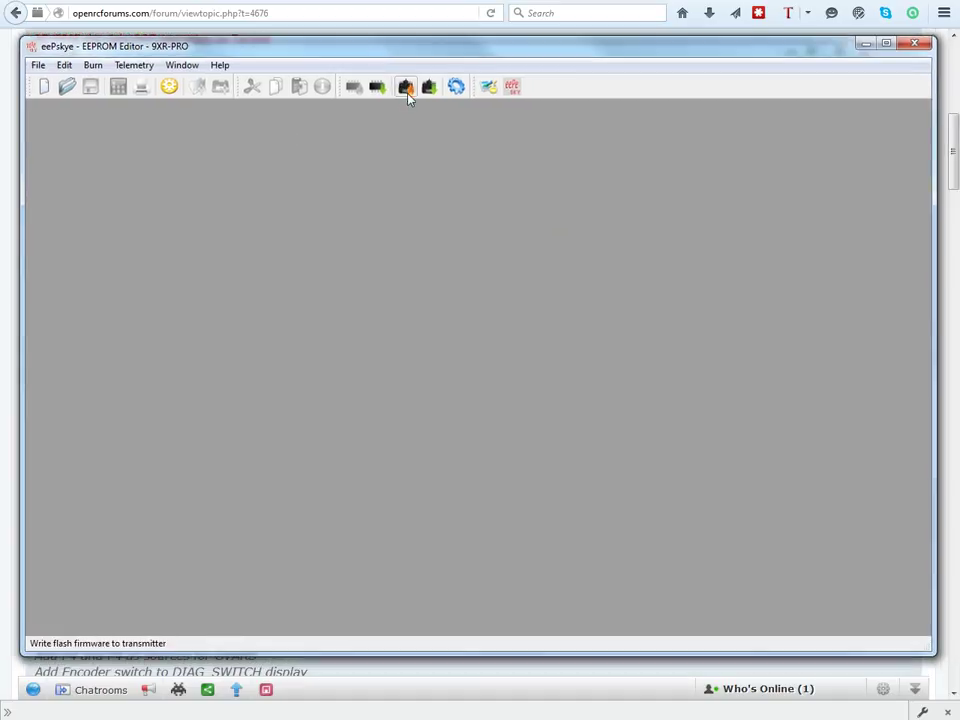
left_click(407, 89)
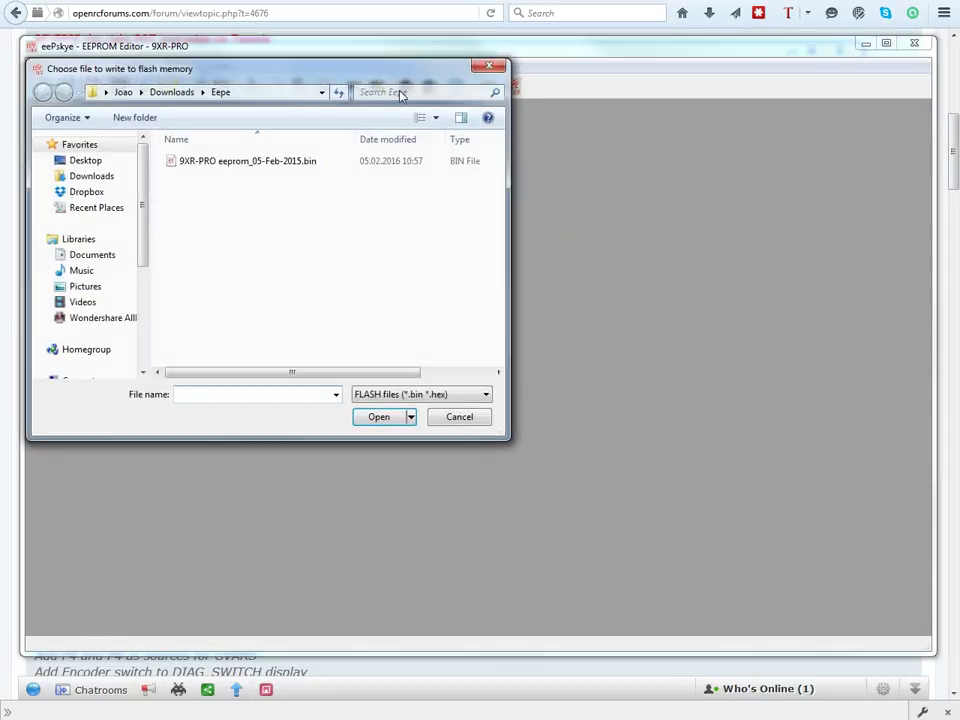
left_click_drag(325, 83, 474, 111)
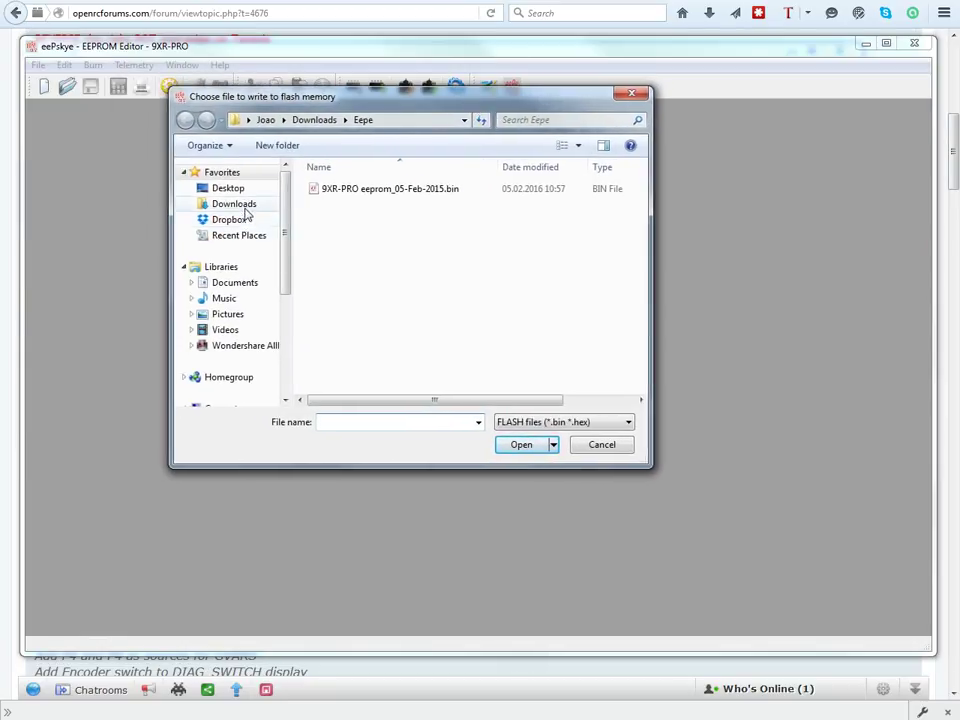
left_click(248, 212)
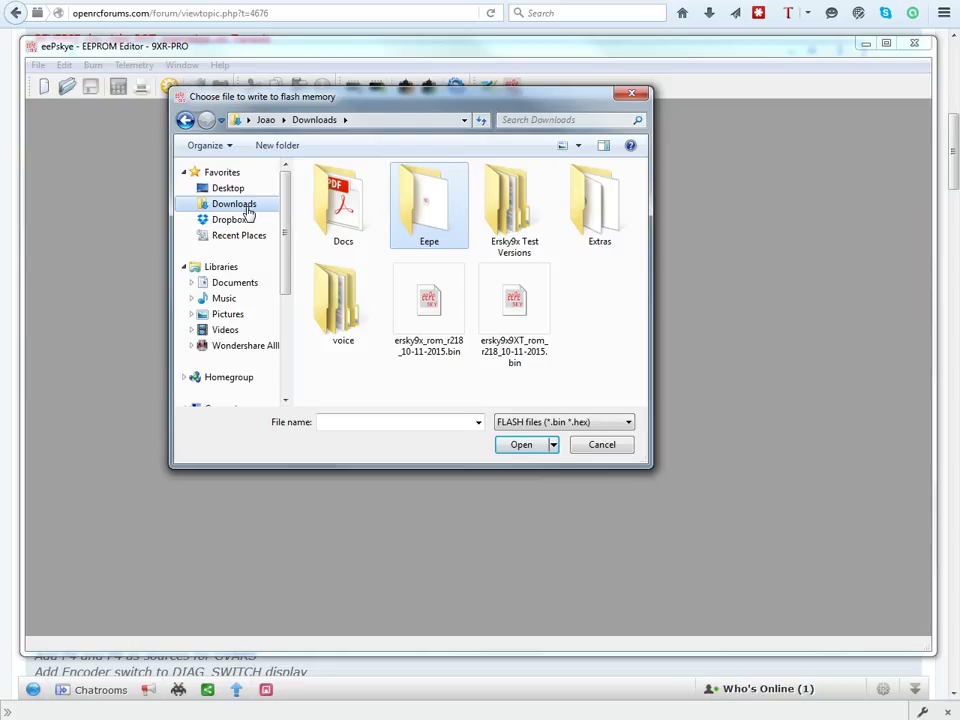
double_click(527, 215)
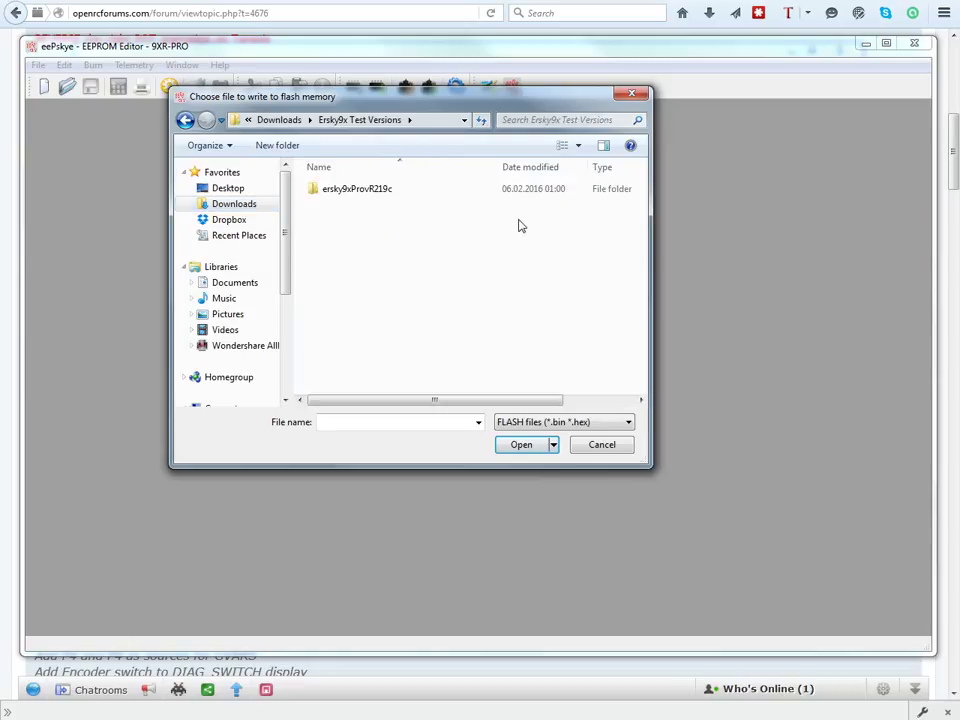
double_click(360, 190)
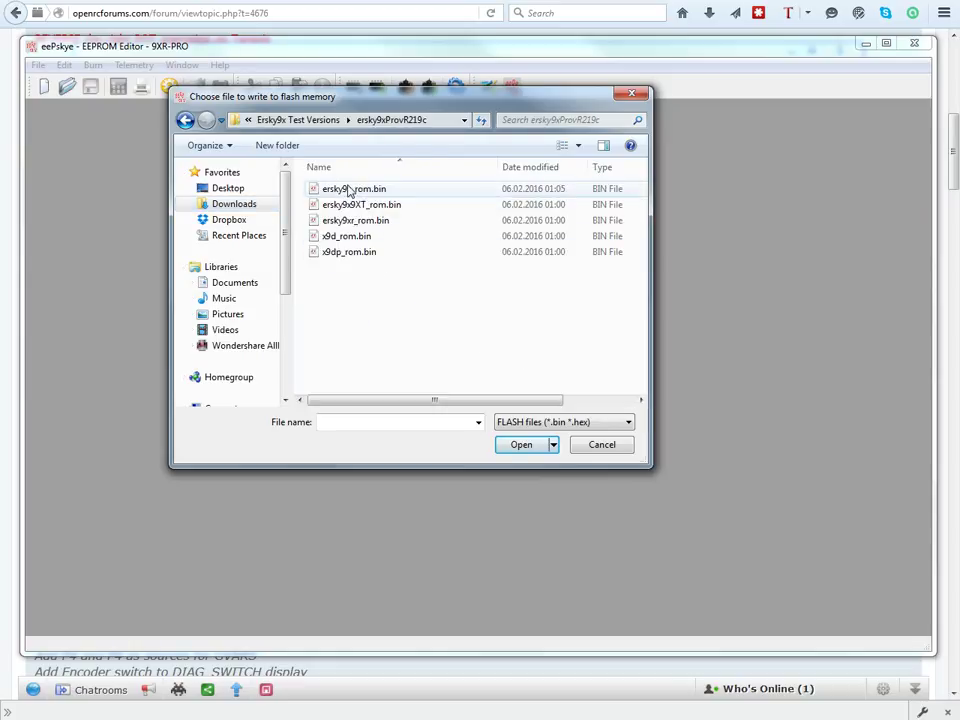
left_click(352, 190)
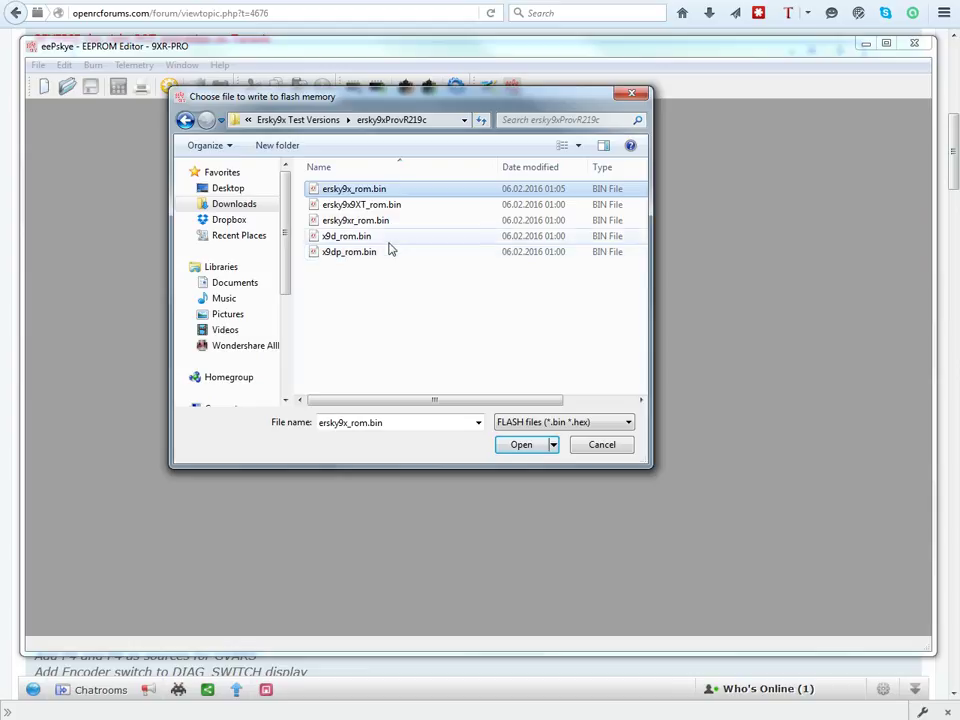
left_click(524, 447)
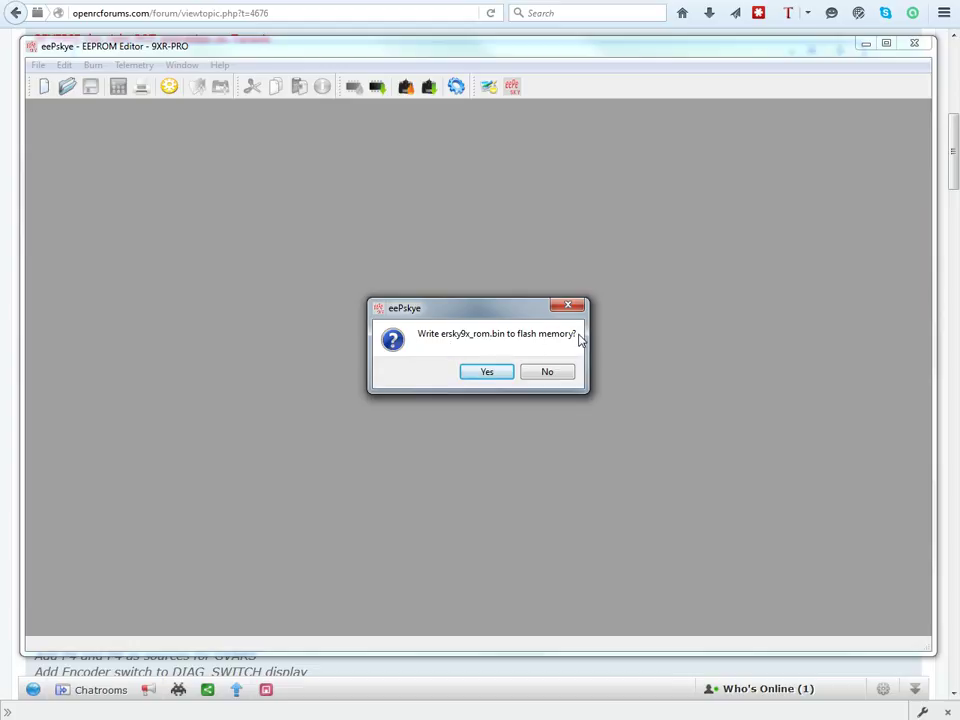
left_click(487, 372)
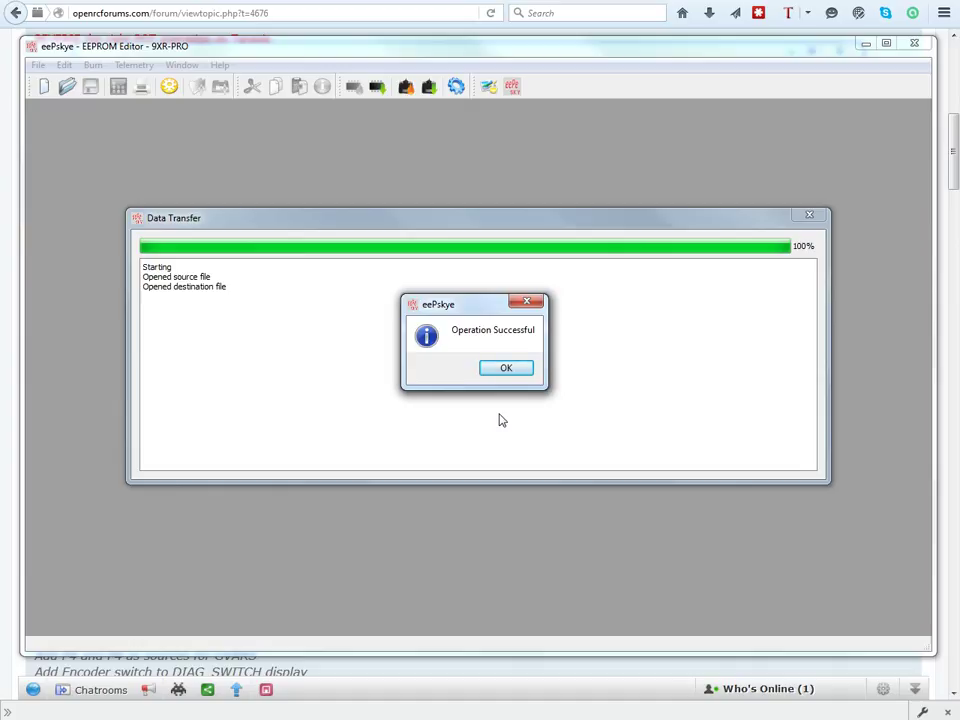
left_click(529, 374)
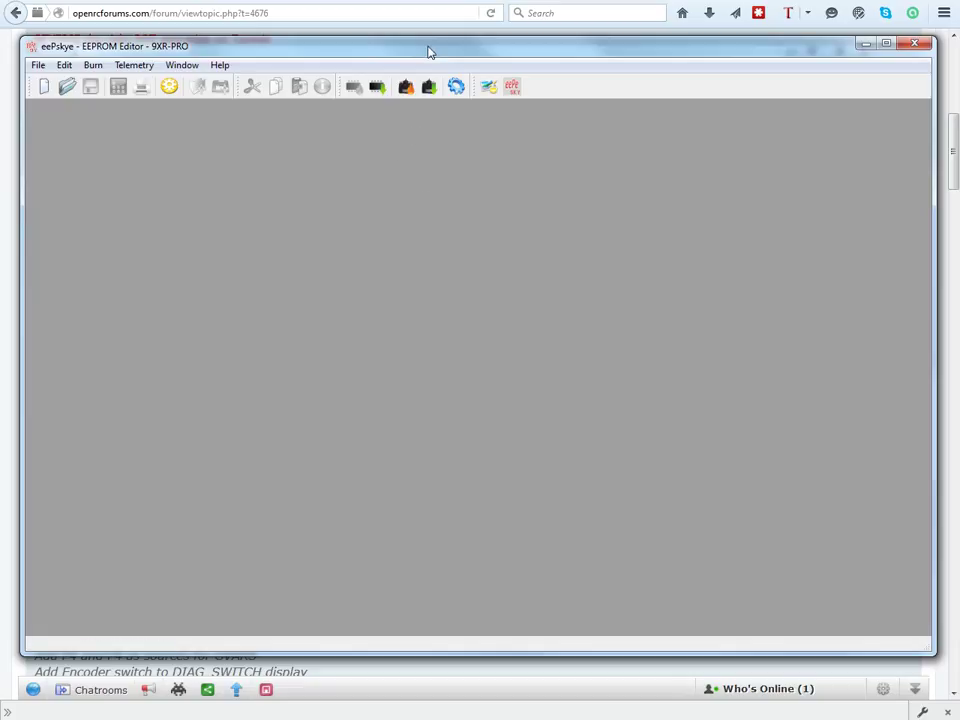
Step: Read the EEPROM memory from the transmitter and delete MODEL12 and MODEL11 from its model list
left_click(376, 89)
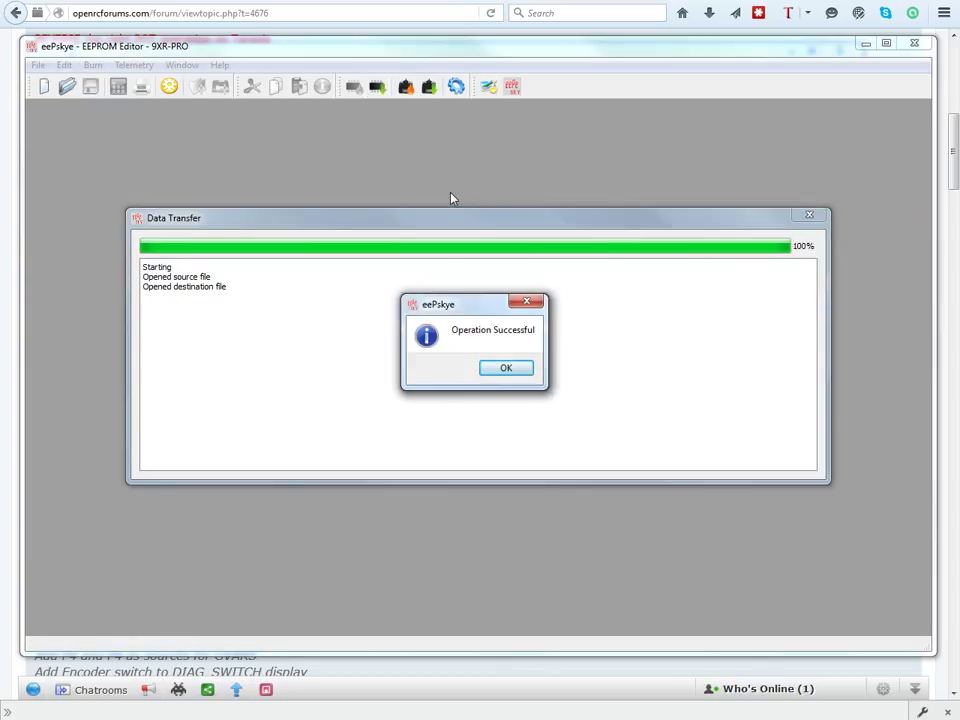
left_click(506, 369)
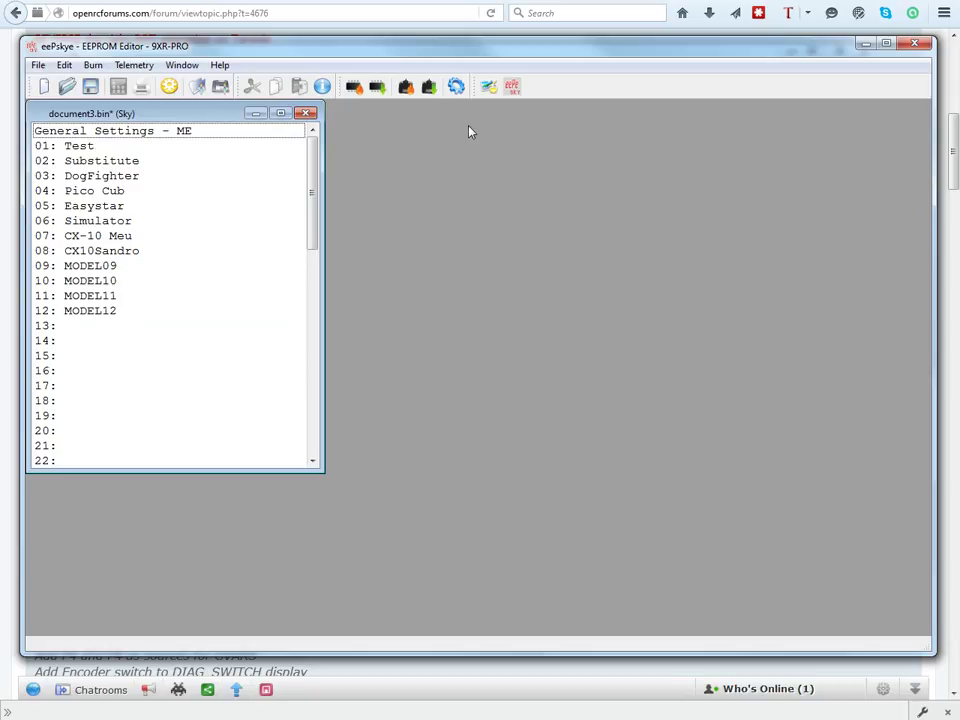
left_click(125, 313)
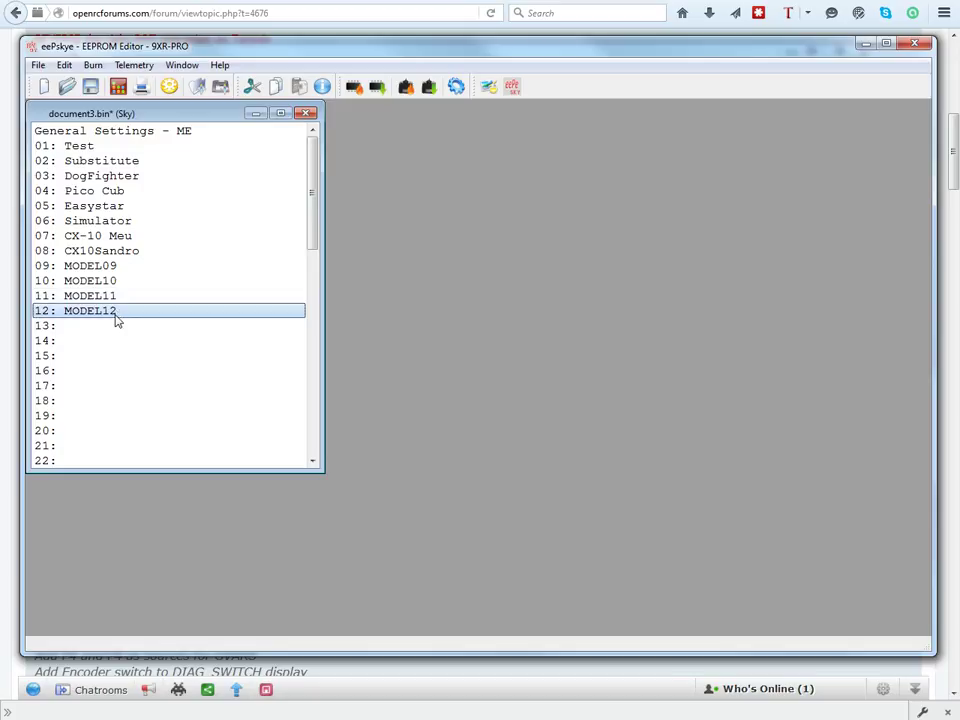
right_click(117, 316)
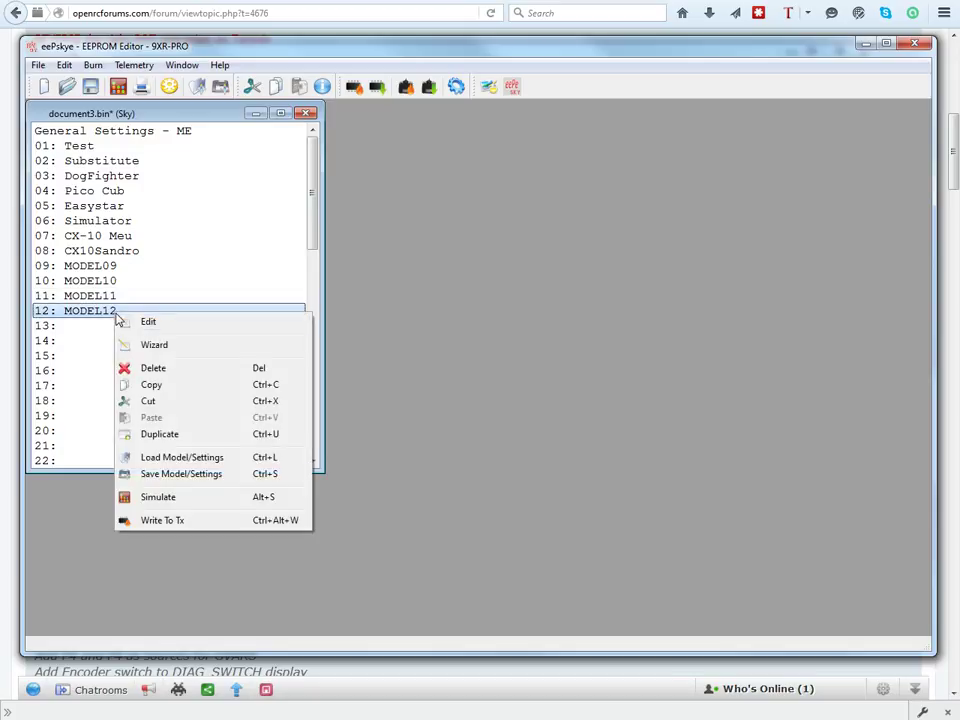
left_click(145, 367)
right_click(97, 296)
left_click(134, 351)
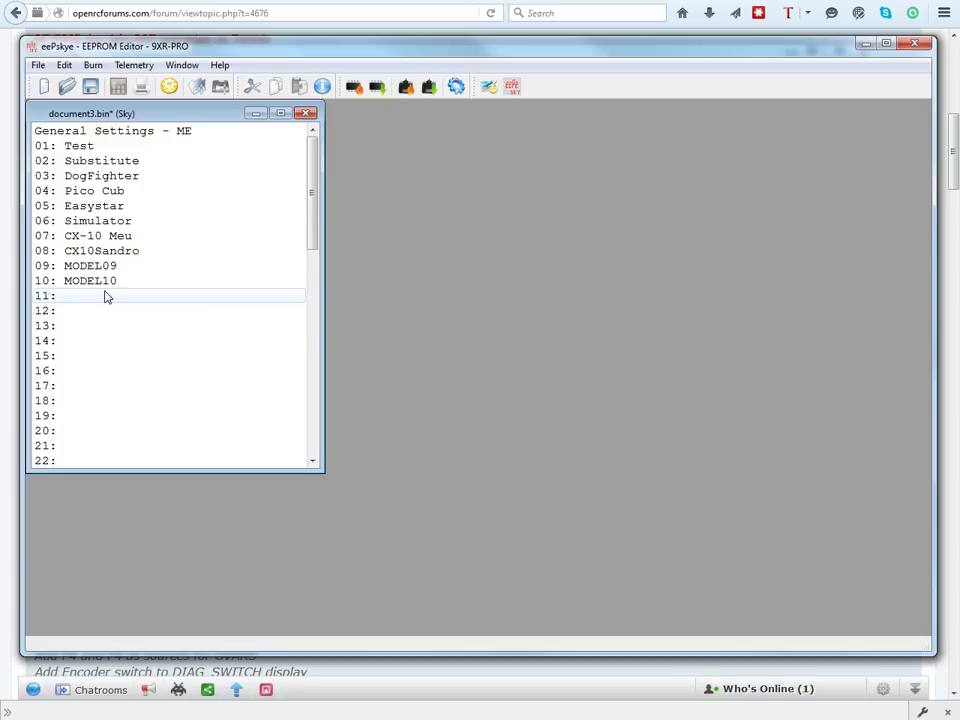
Step: Open My eeprom 29 SEP 2015.bin from Modelismo > er9x > ERSky9x > 9XR-PRO > eeprom on DATA (D:)
left_click(40, 66)
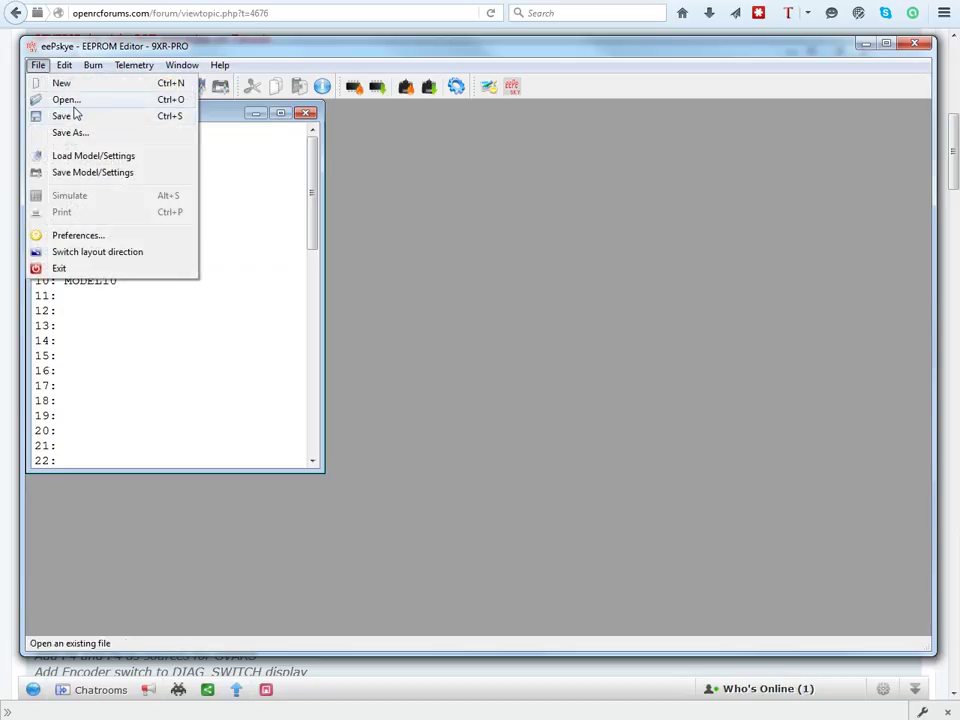
left_click(74, 104)
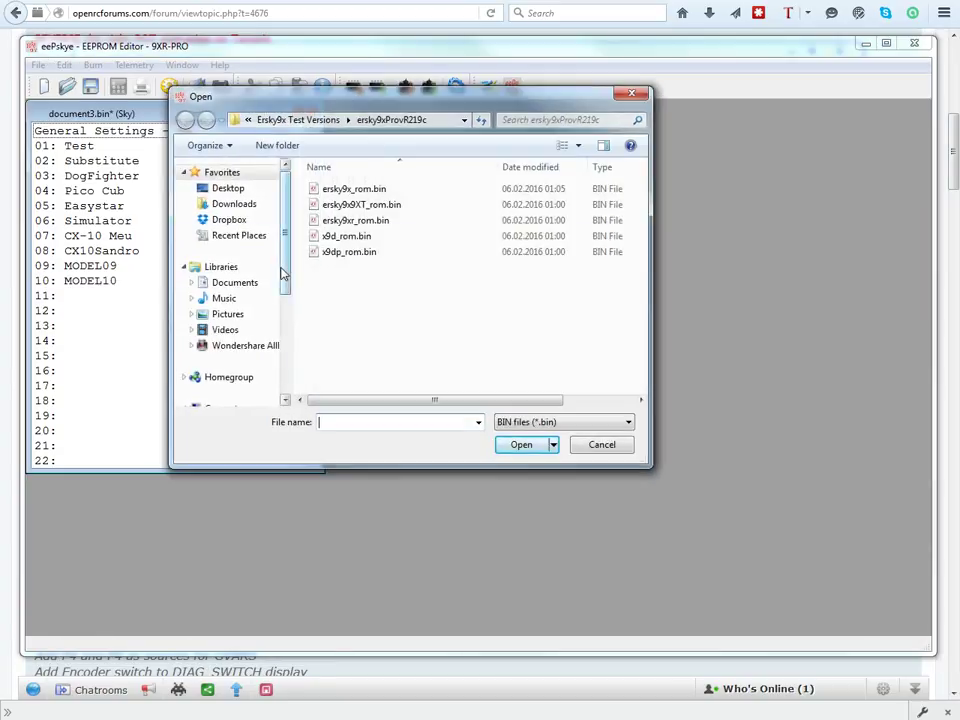
scroll(257, 311, "down", 3)
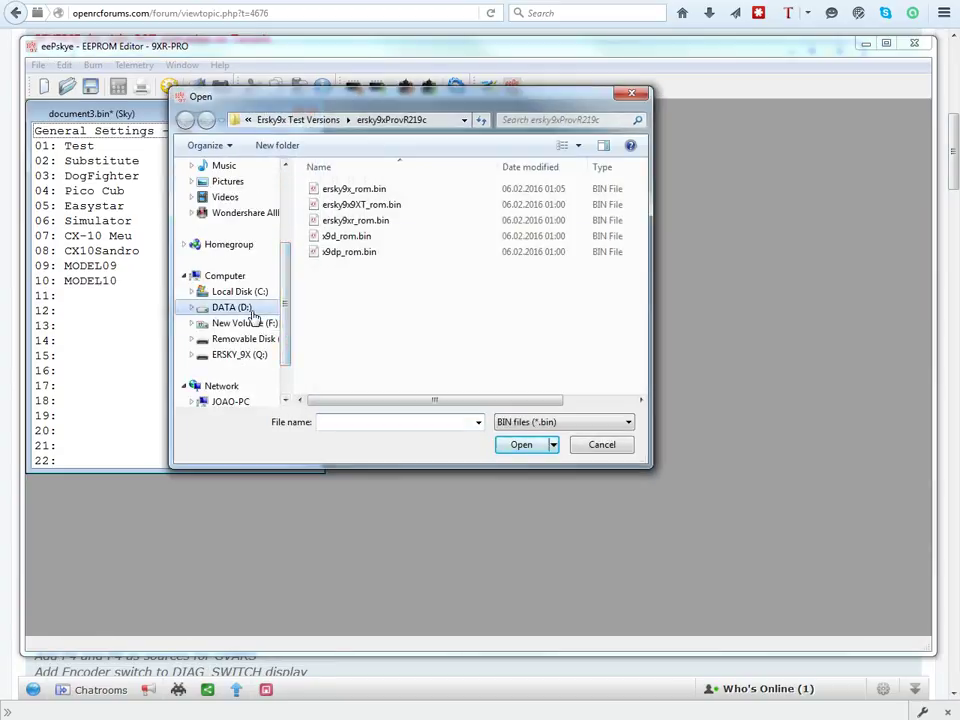
left_click(232, 308)
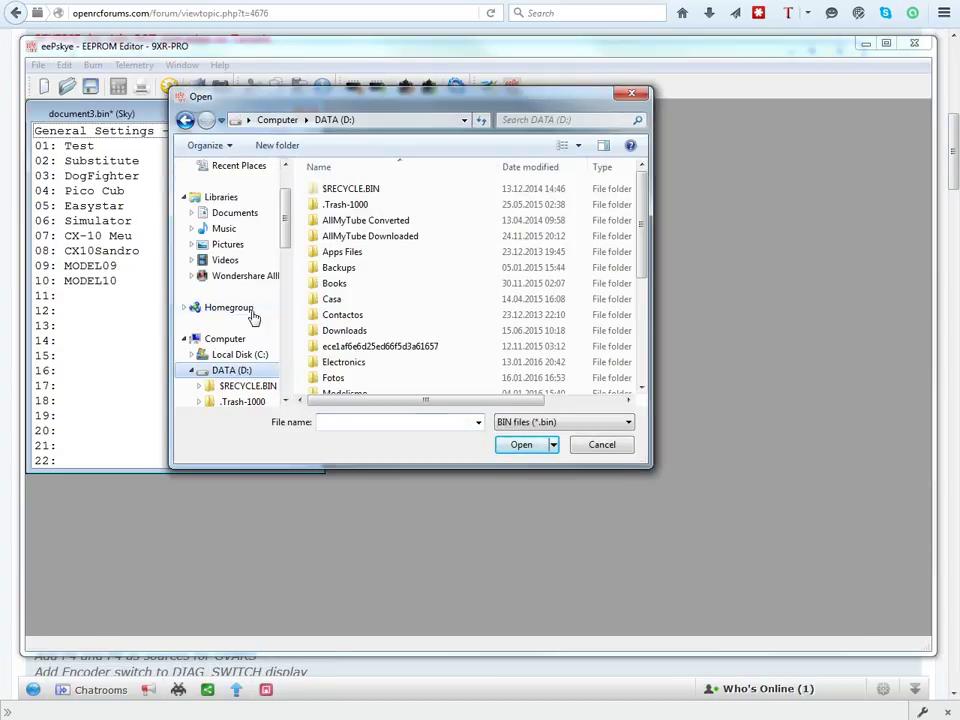
scroll(409, 364, "down", 1)
double_click(380, 358)
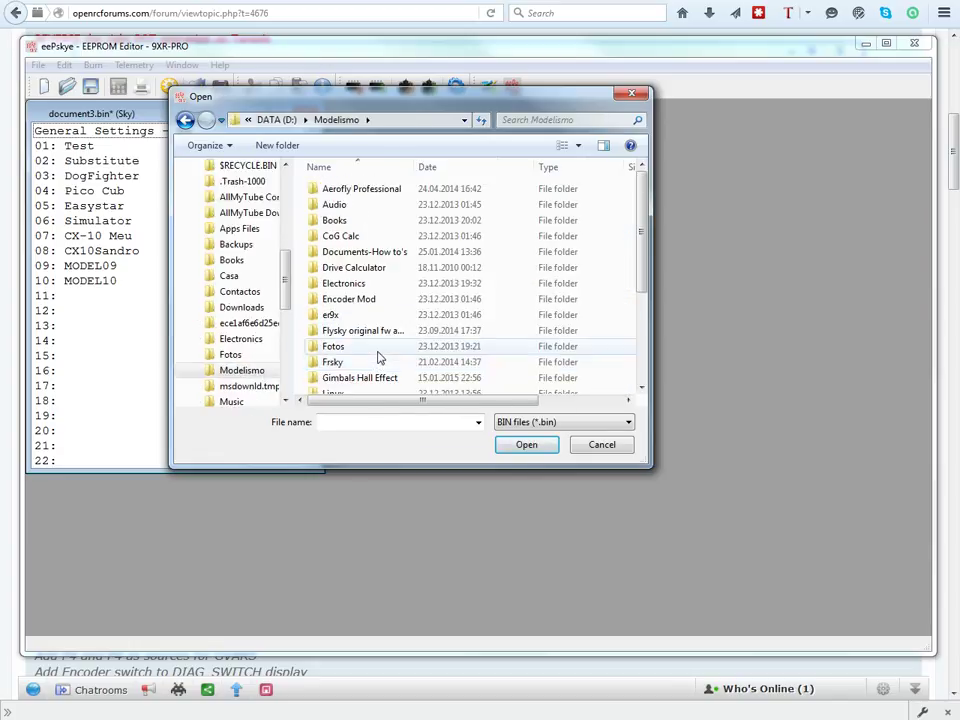
double_click(377, 317)
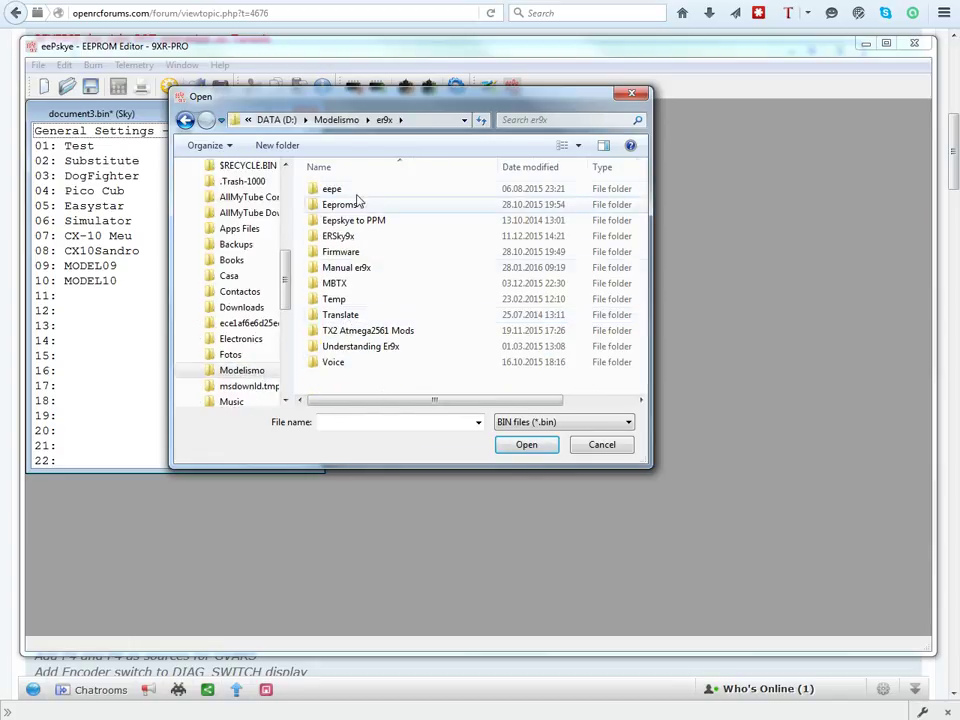
double_click(345, 239)
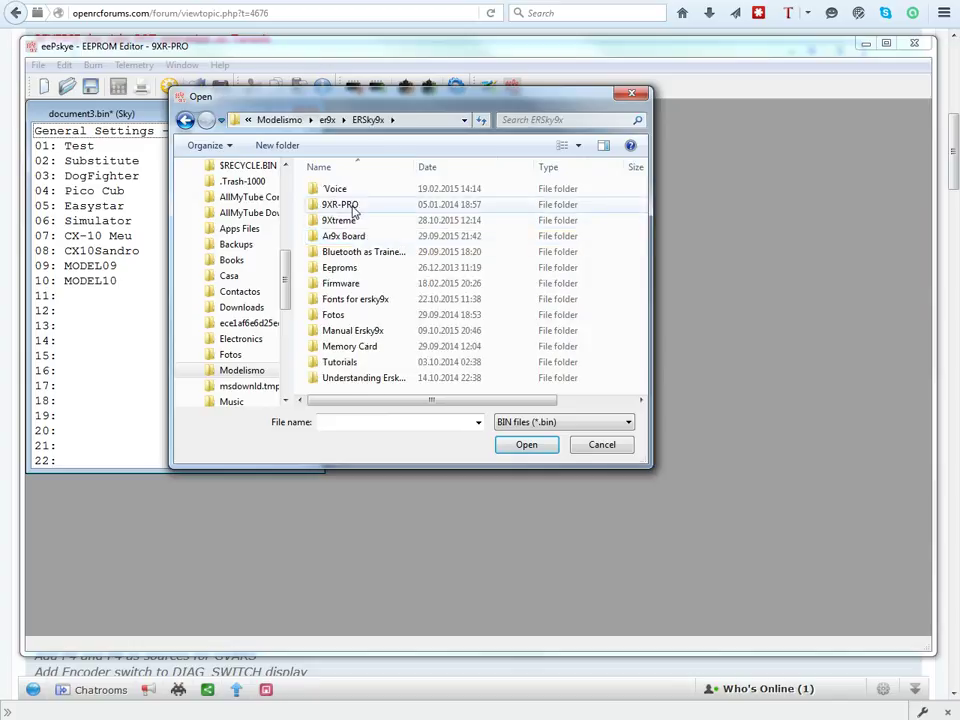
double_click(357, 206)
double_click(350, 209)
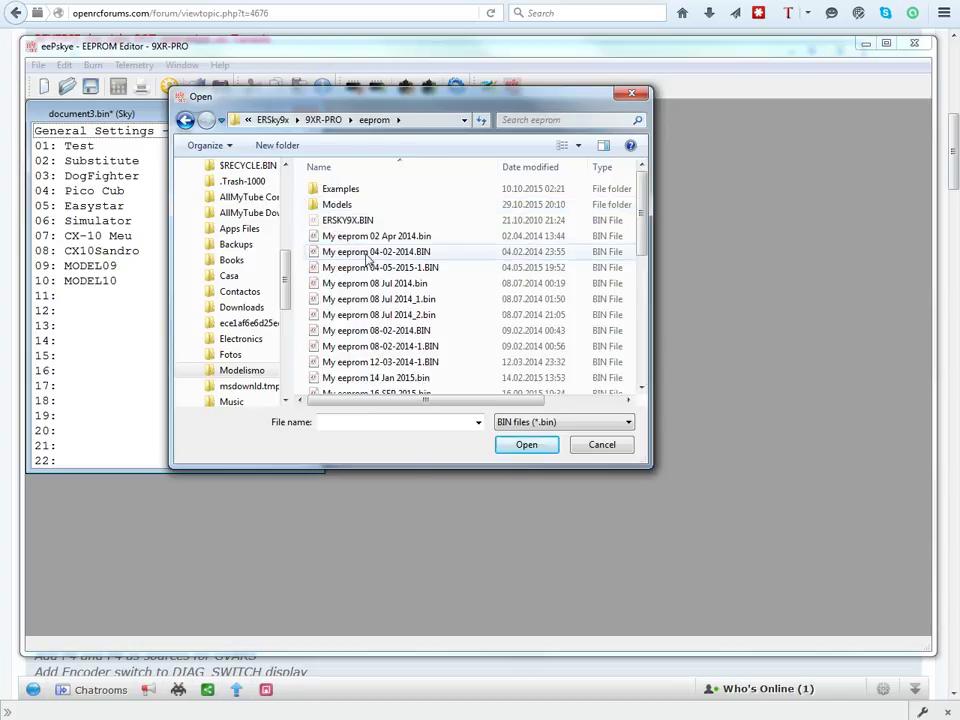
scroll(636, 265, "down", 2)
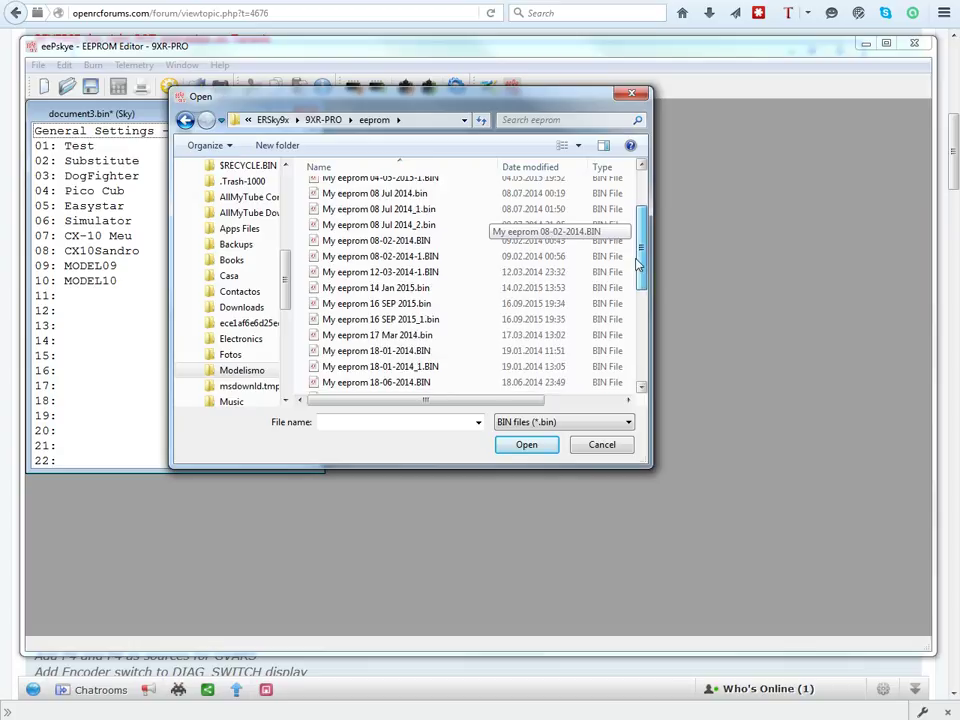
left_click_drag(636, 265, 627, 356)
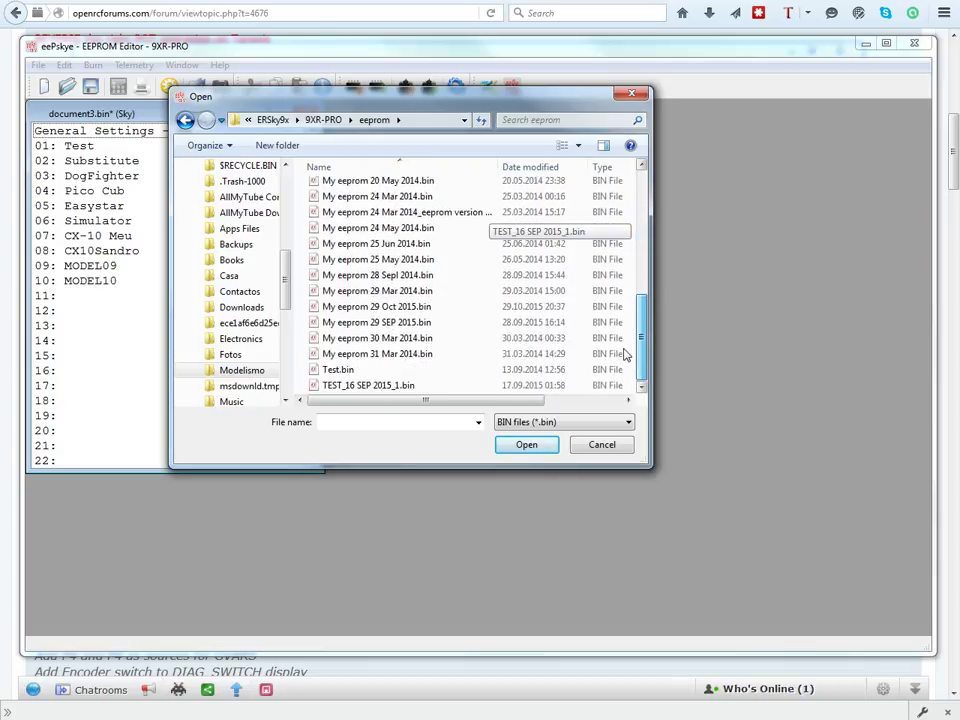
left_click(372, 322)
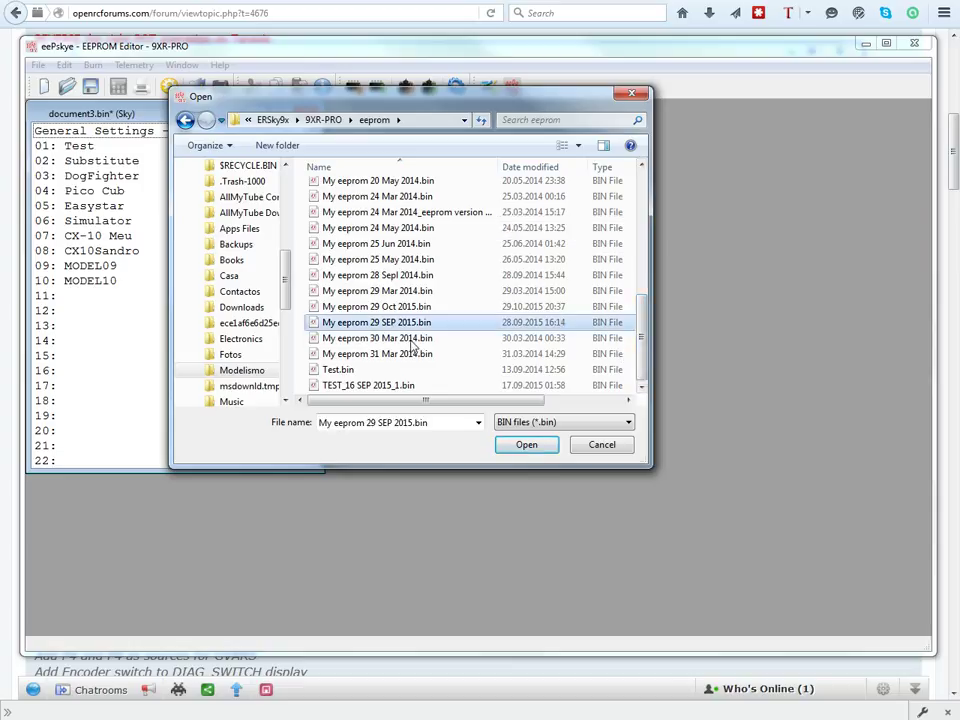
left_click(524, 445)
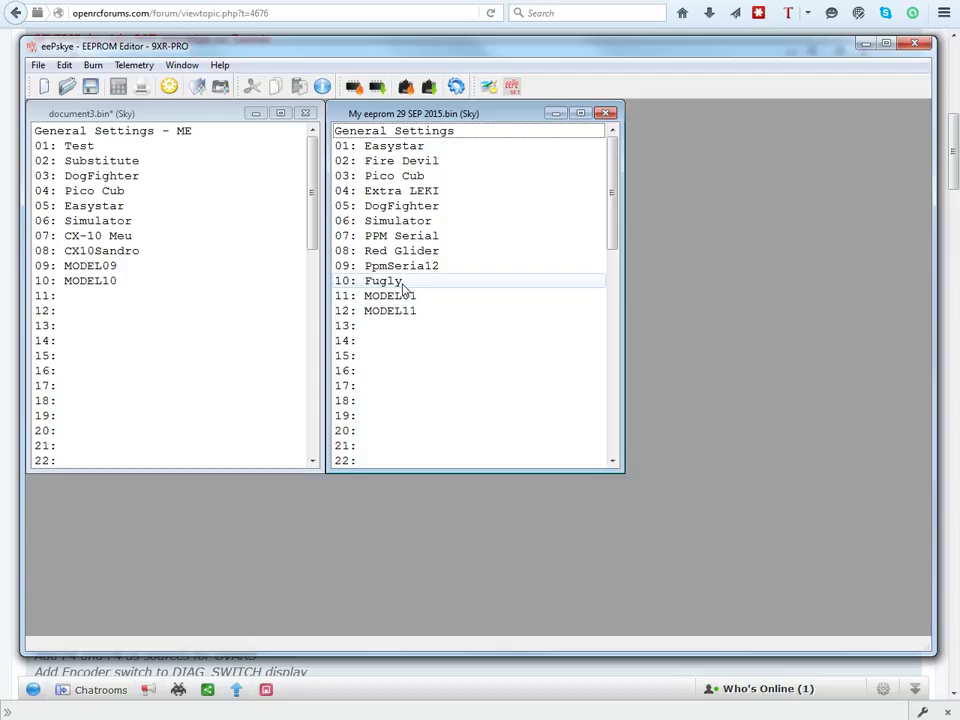
Step: Copy Fugly into slot 11 and Extra LEKI into slot 12 of document3.bin, and close the source EEPROM file
left_click_drag(405, 285, 101, 300)
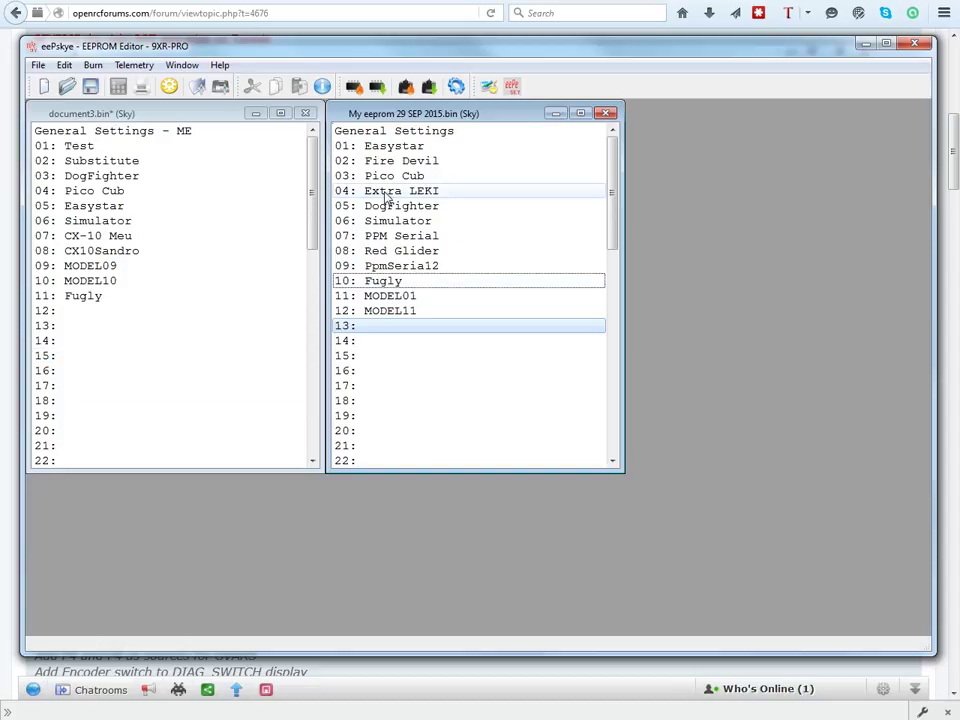
left_click_drag(385, 197, 118, 316)
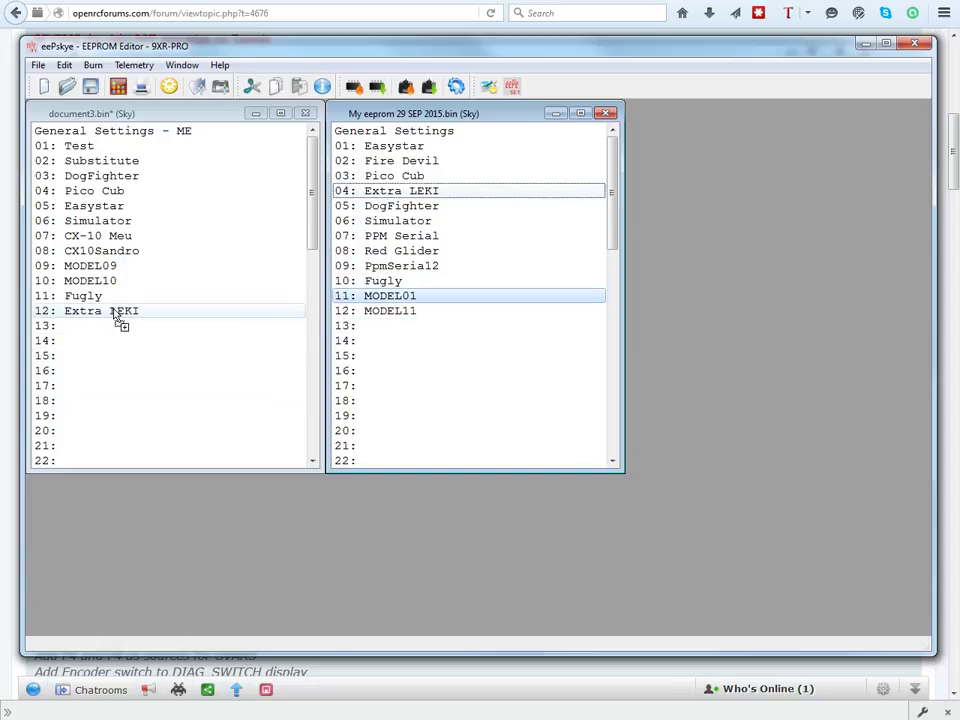
left_click(609, 114)
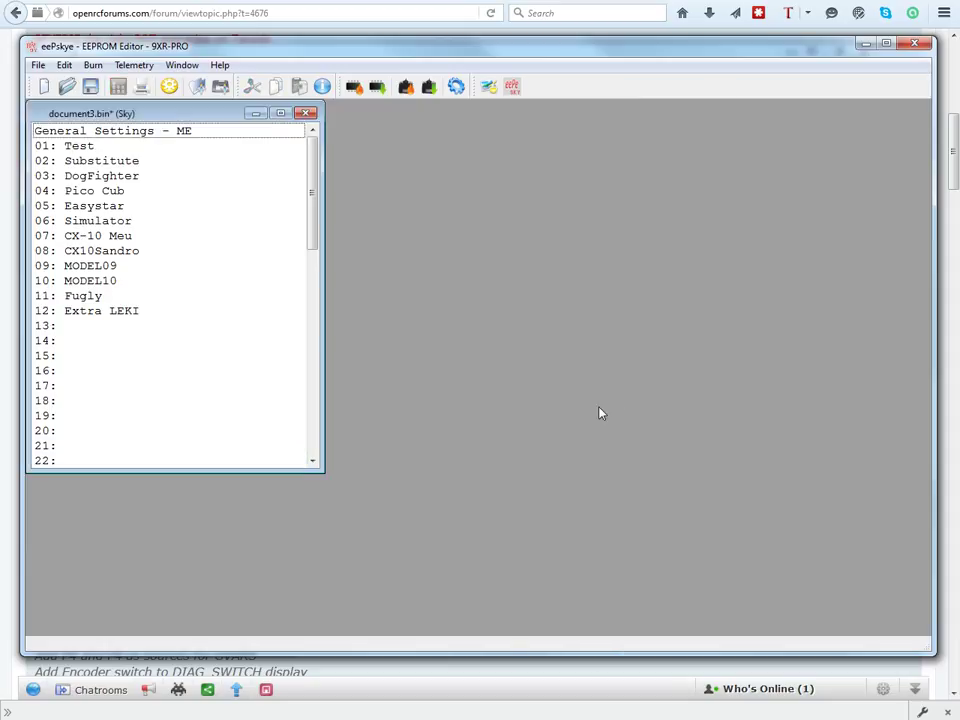
Step: Write document3.bin to the transmitter's EEPROM memory
left_click(354, 88)
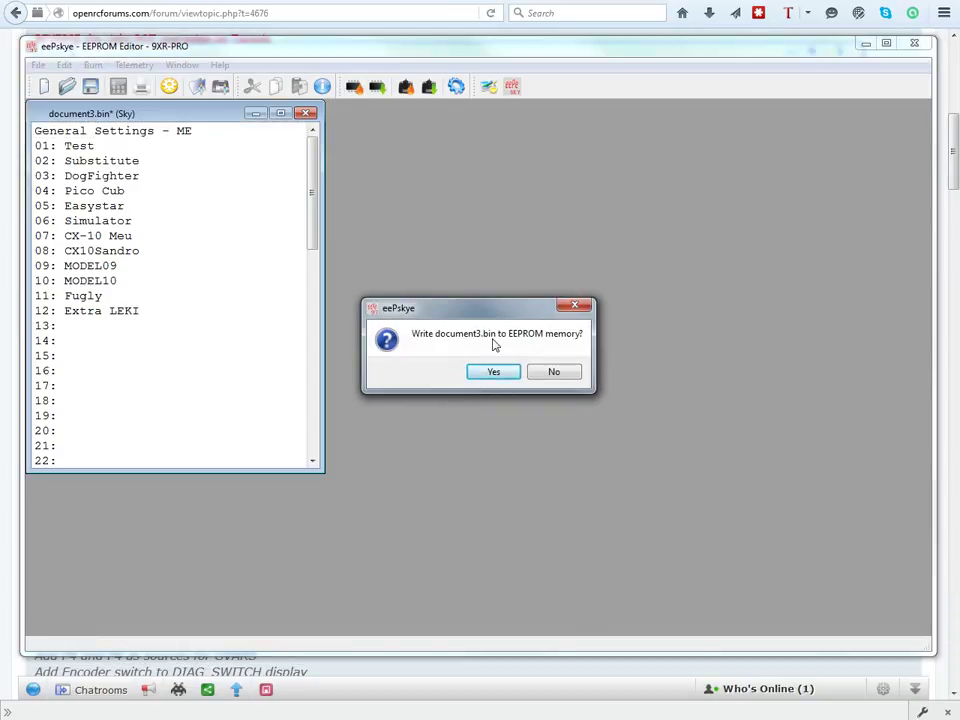
left_click(494, 372)
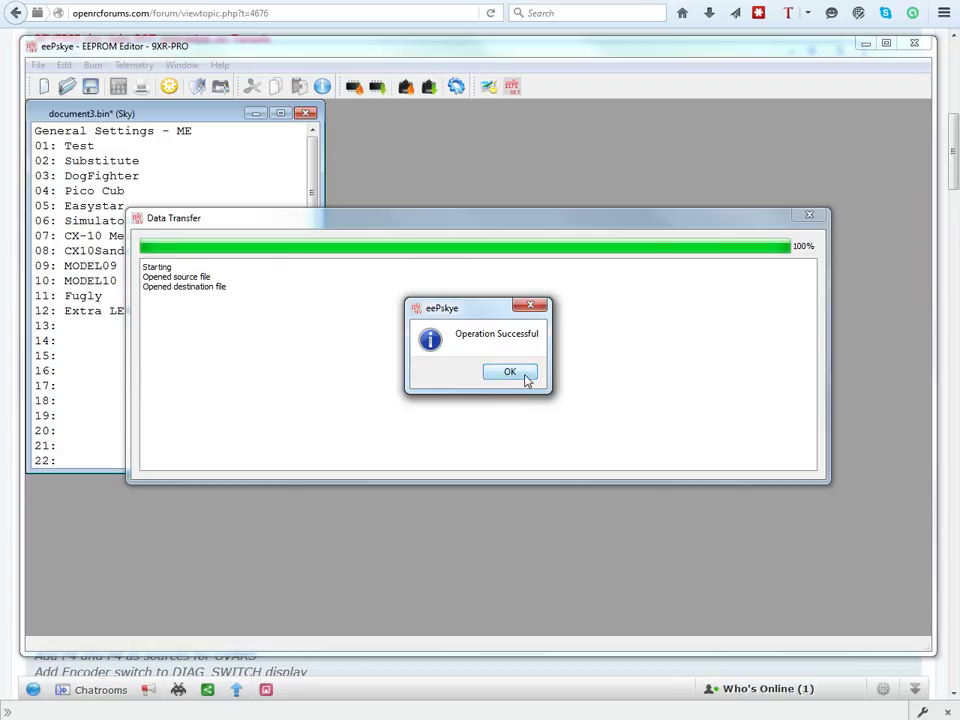
left_click(525, 377)
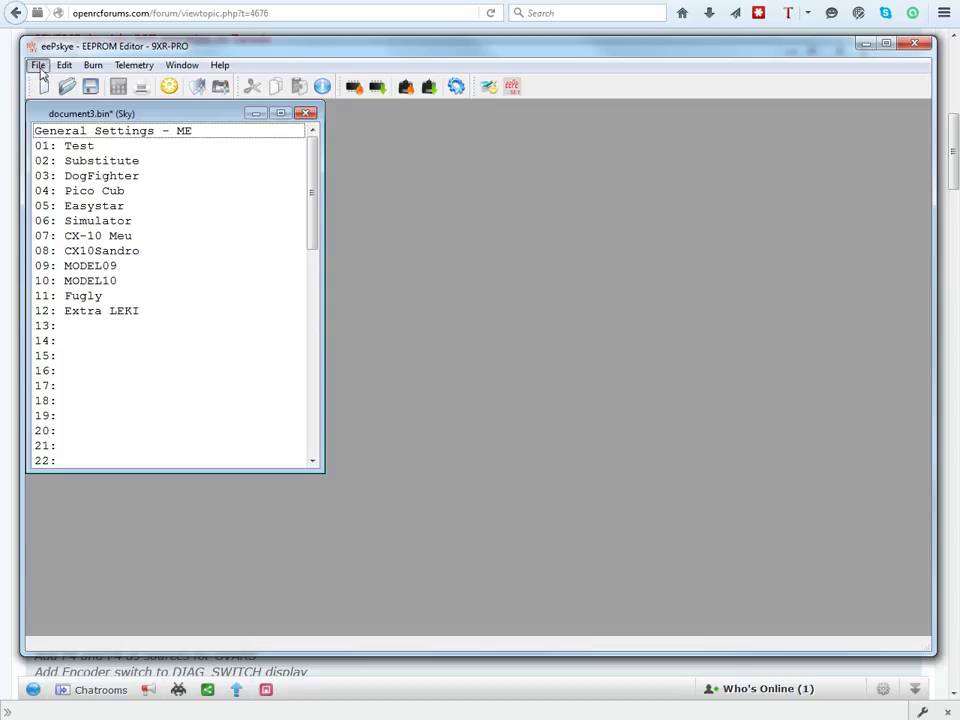
Step: Start saving document3.bin as a new file in the ERSky9x > Ar9x Board > Eeprom folder
left_click(38, 66)
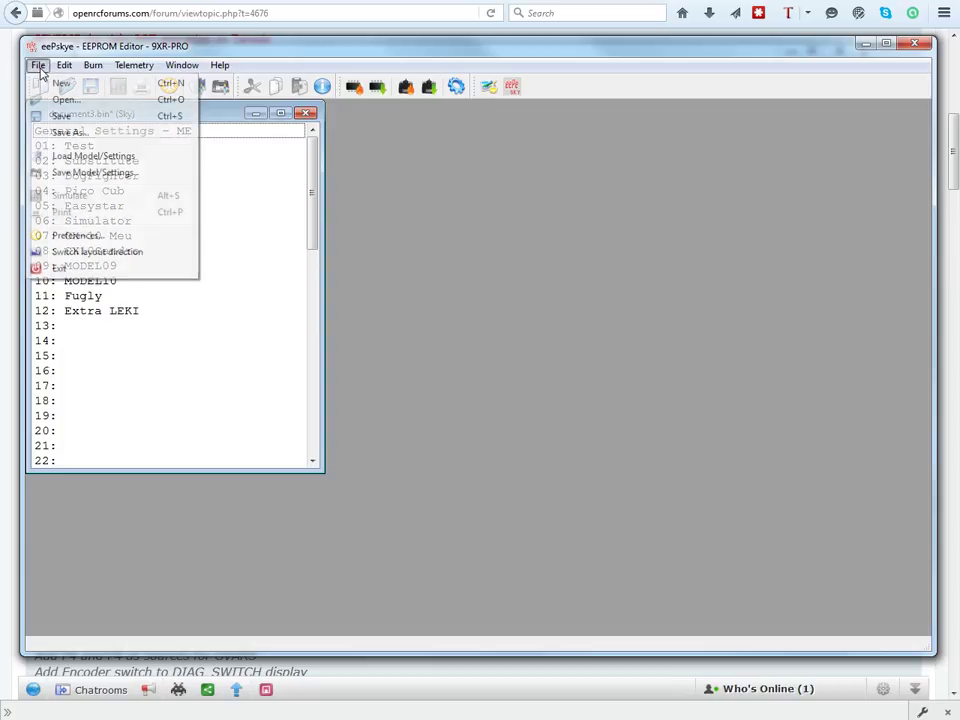
left_click(78, 141)
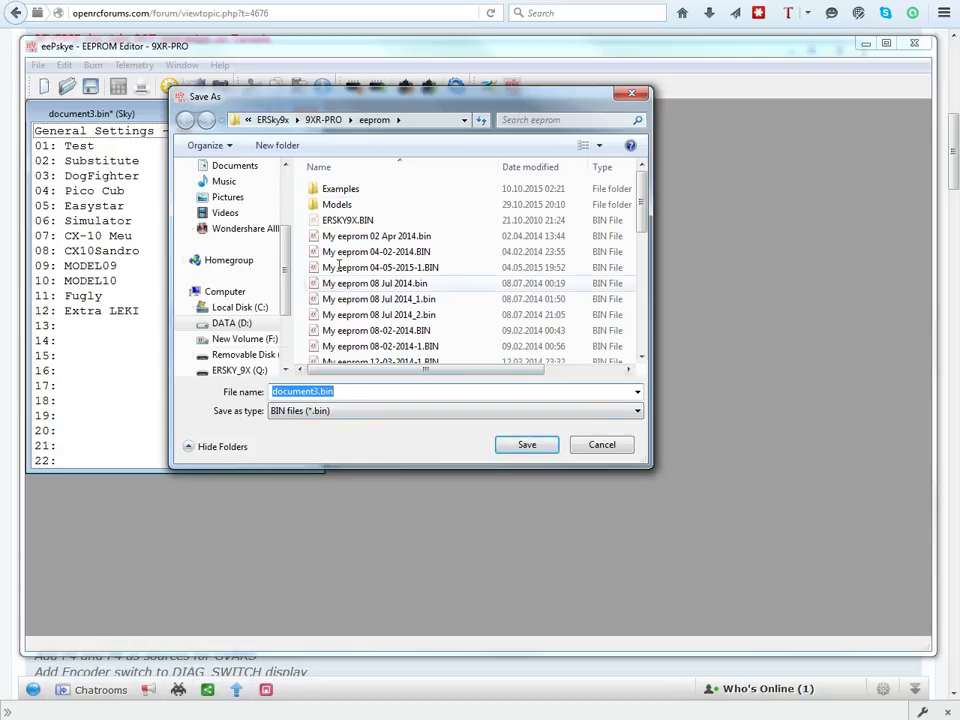
left_click(272, 120)
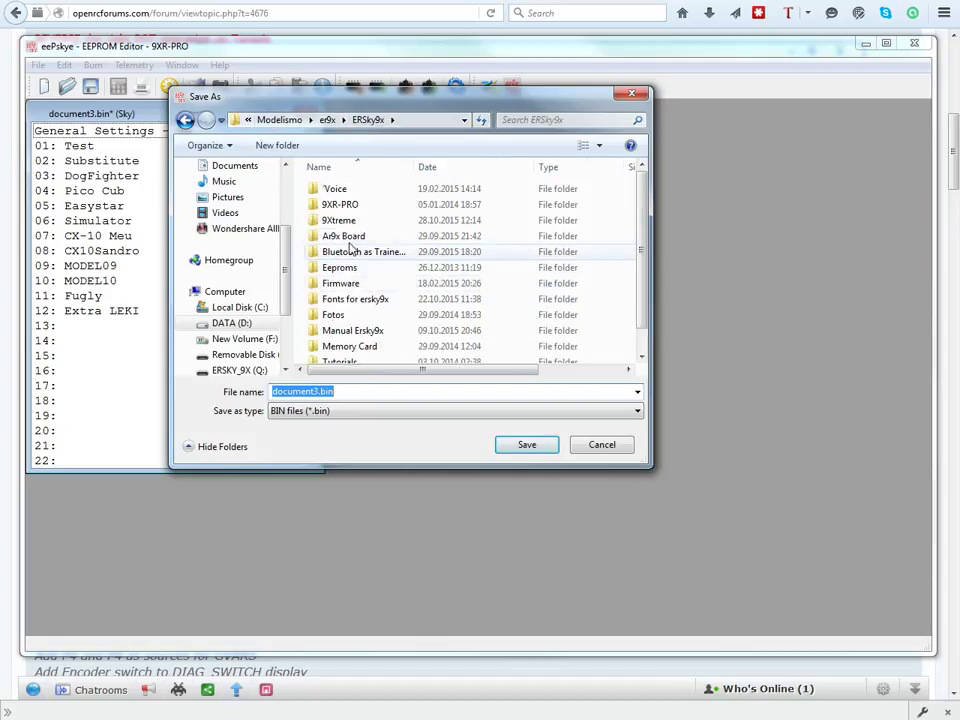
double_click(355, 237)
double_click(343, 205)
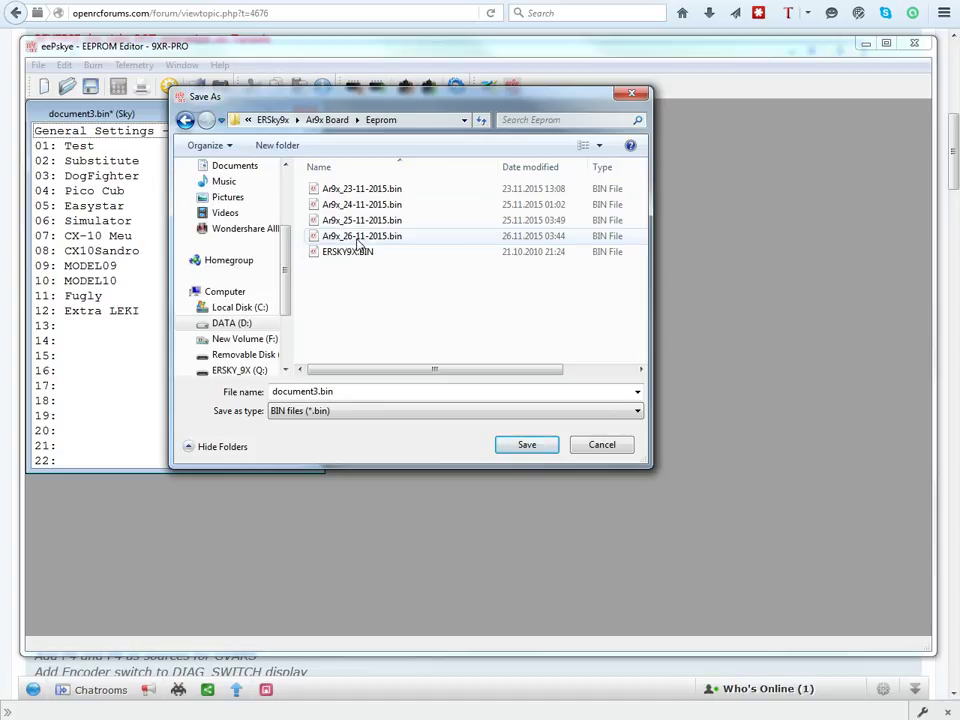
Step: Base the file name on Ar9x_26-11-2015.bin, change it to Ar9x_06-Feb-2016.bin and save the EEPROM file
left_click(360, 240)
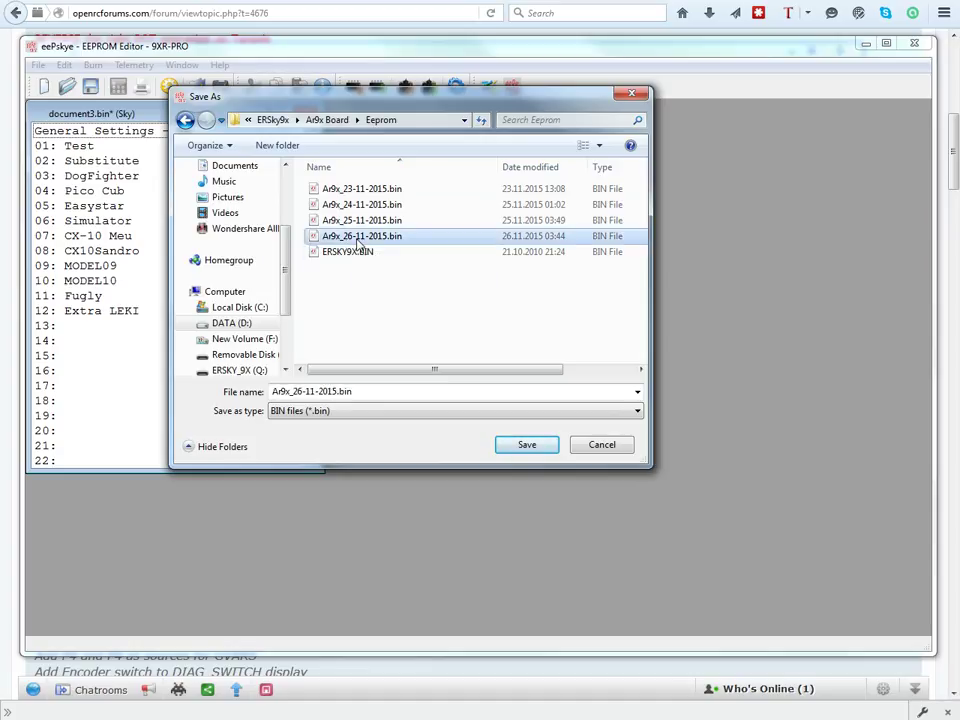
left_click(324, 392)
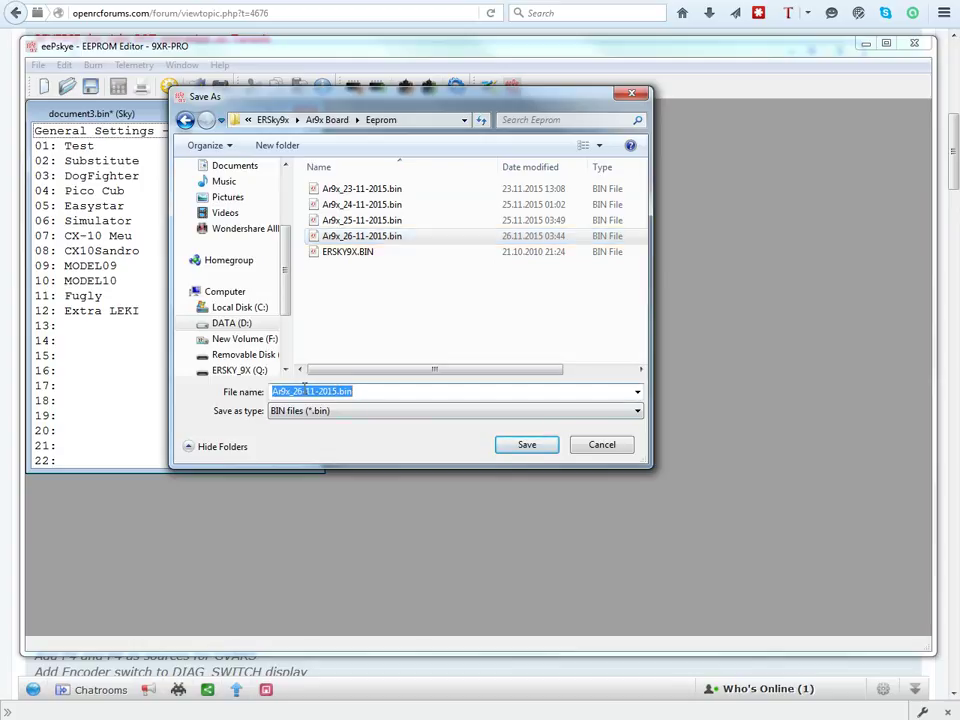
left_click(304, 392)
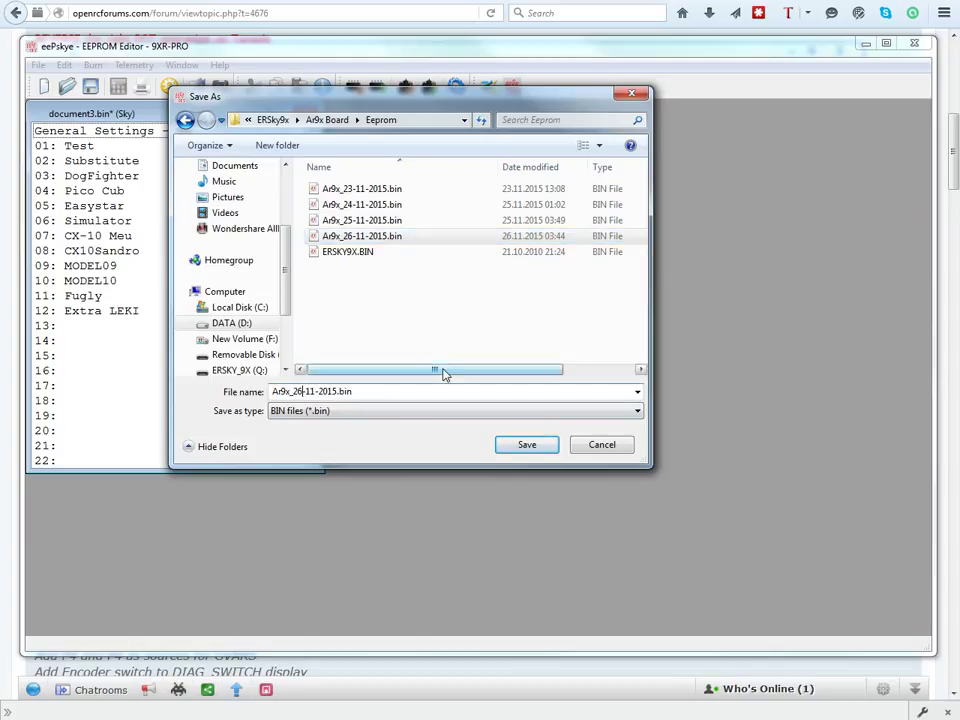
key("BackSpace")
key("BackSpace")
type("0")
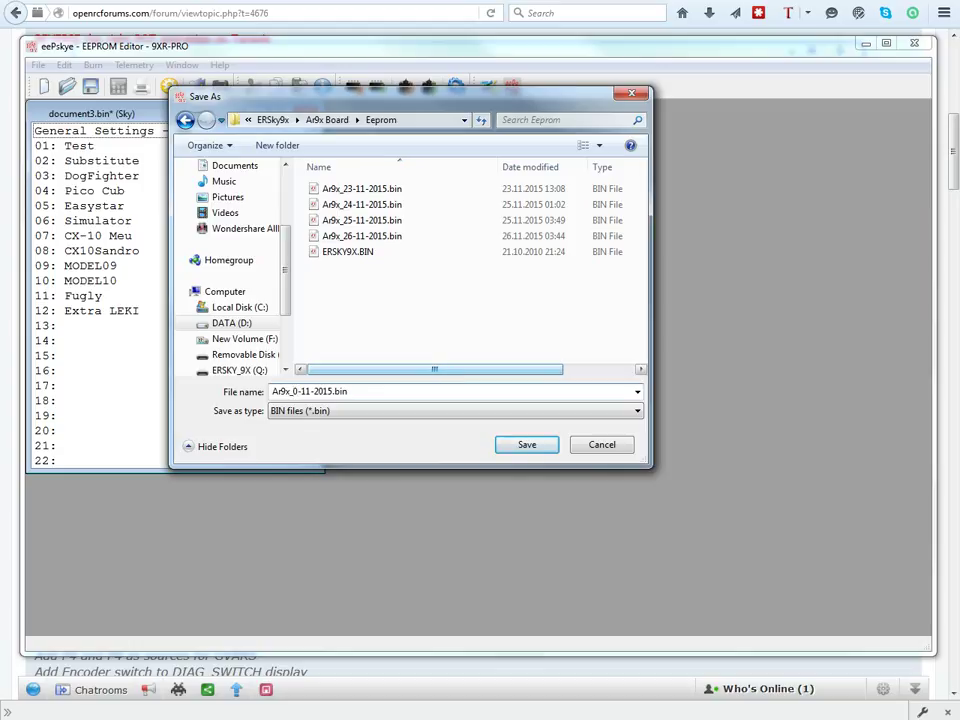
type("6")
key("Delete")
key("Delete")
key("Delete")
type("Feb")
key("BackSpace")
type("6")
left_click(530, 445)
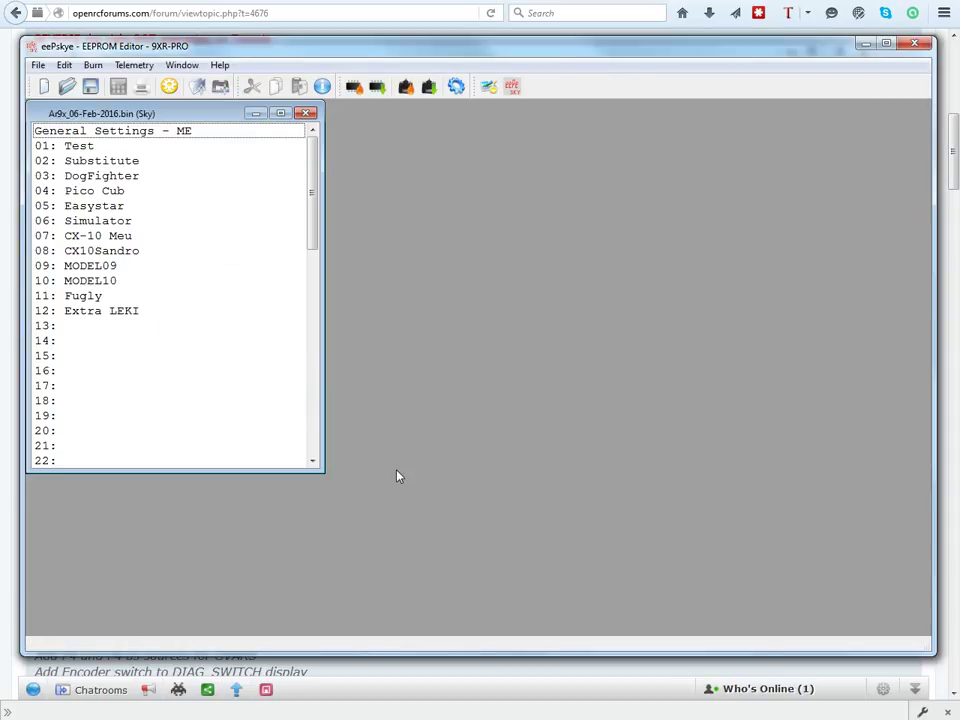
Step: Safely eject the SKY9X device from Windows and close the Ar9x_06-Feb-2016.bin document
mouse_move(800, 715)
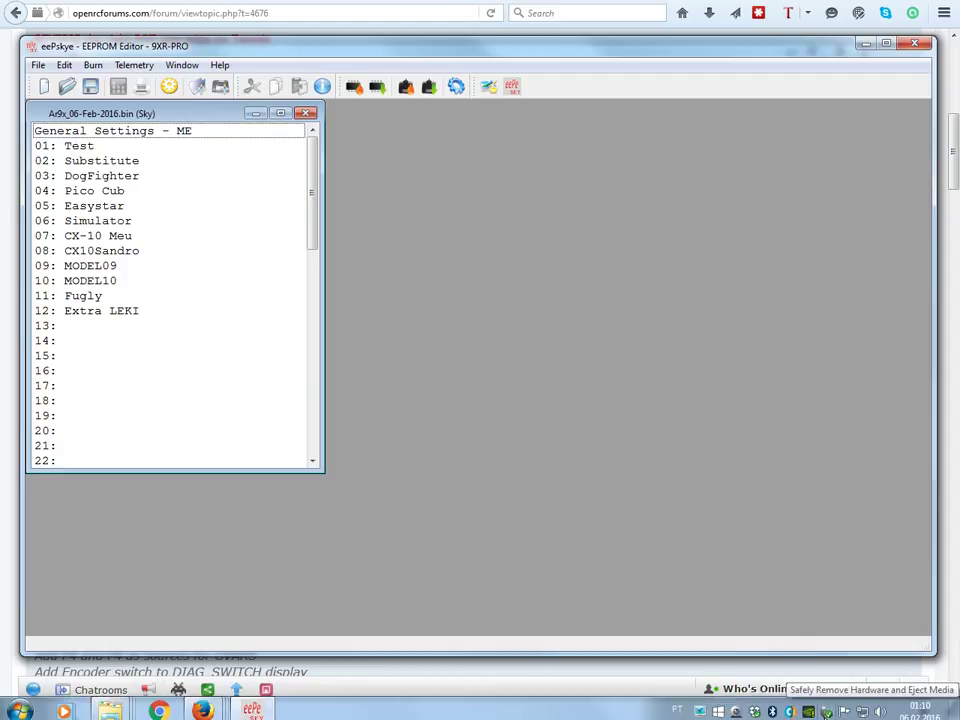
left_click(826, 712)
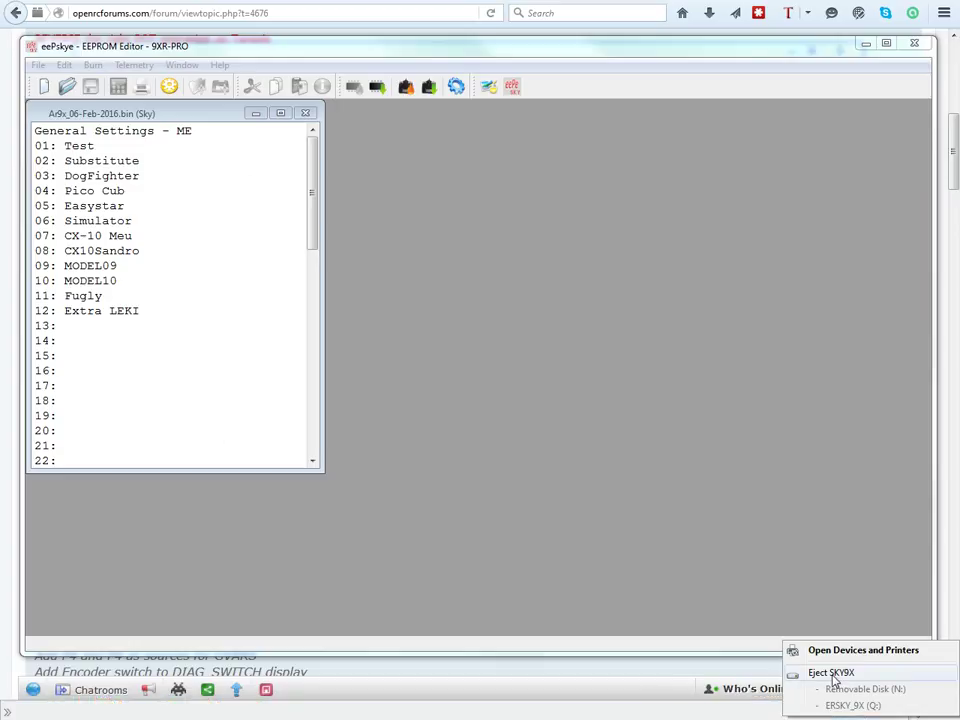
left_click(833, 677)
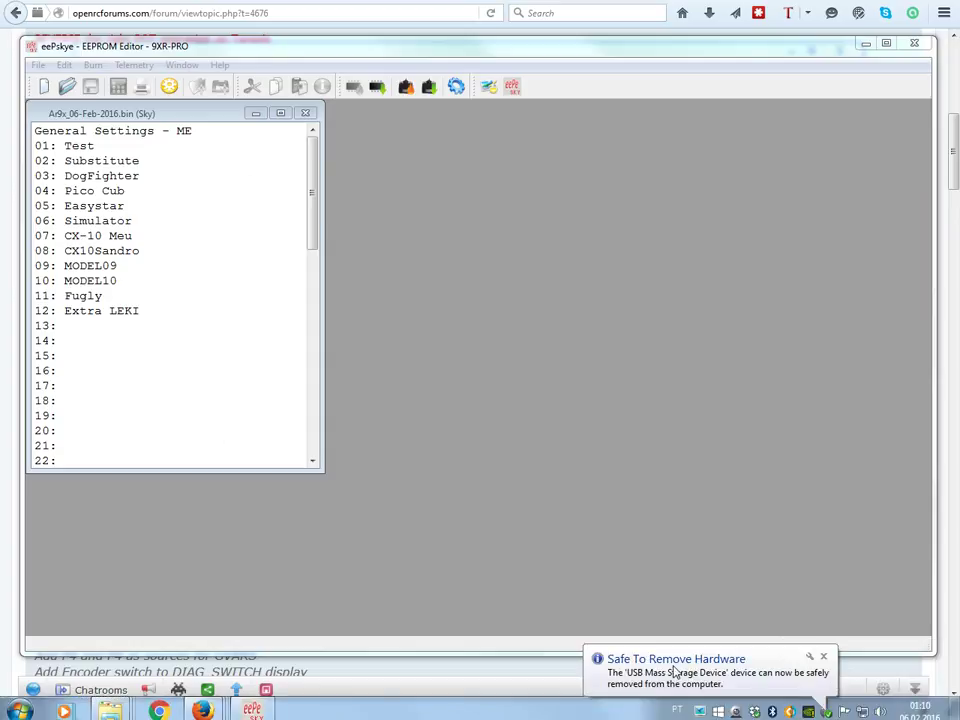
left_click(672, 673)
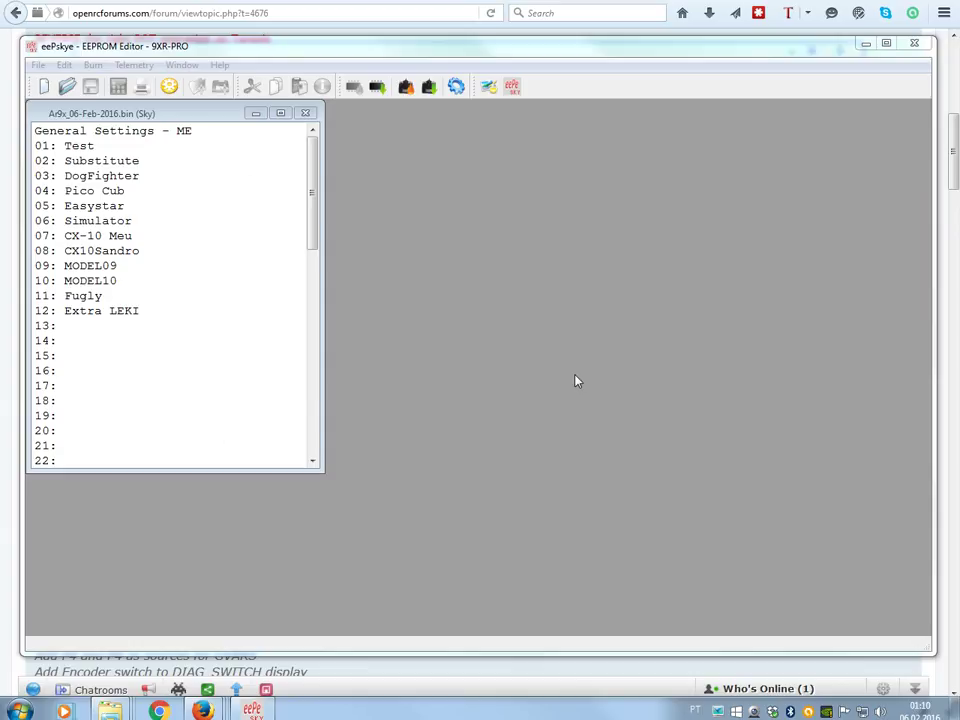
left_click(305, 113)
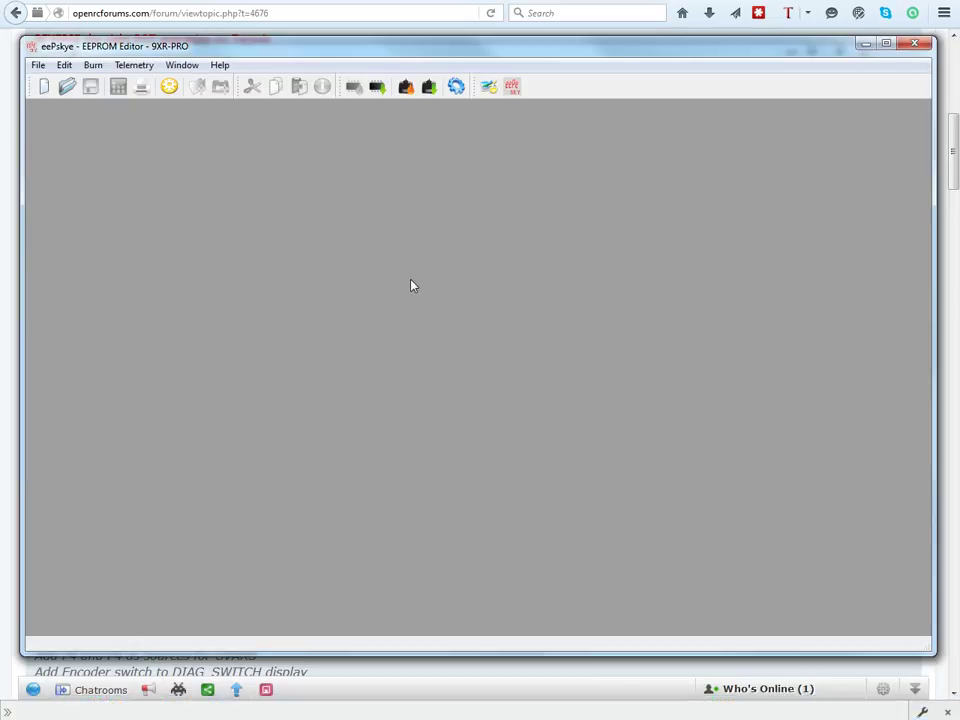